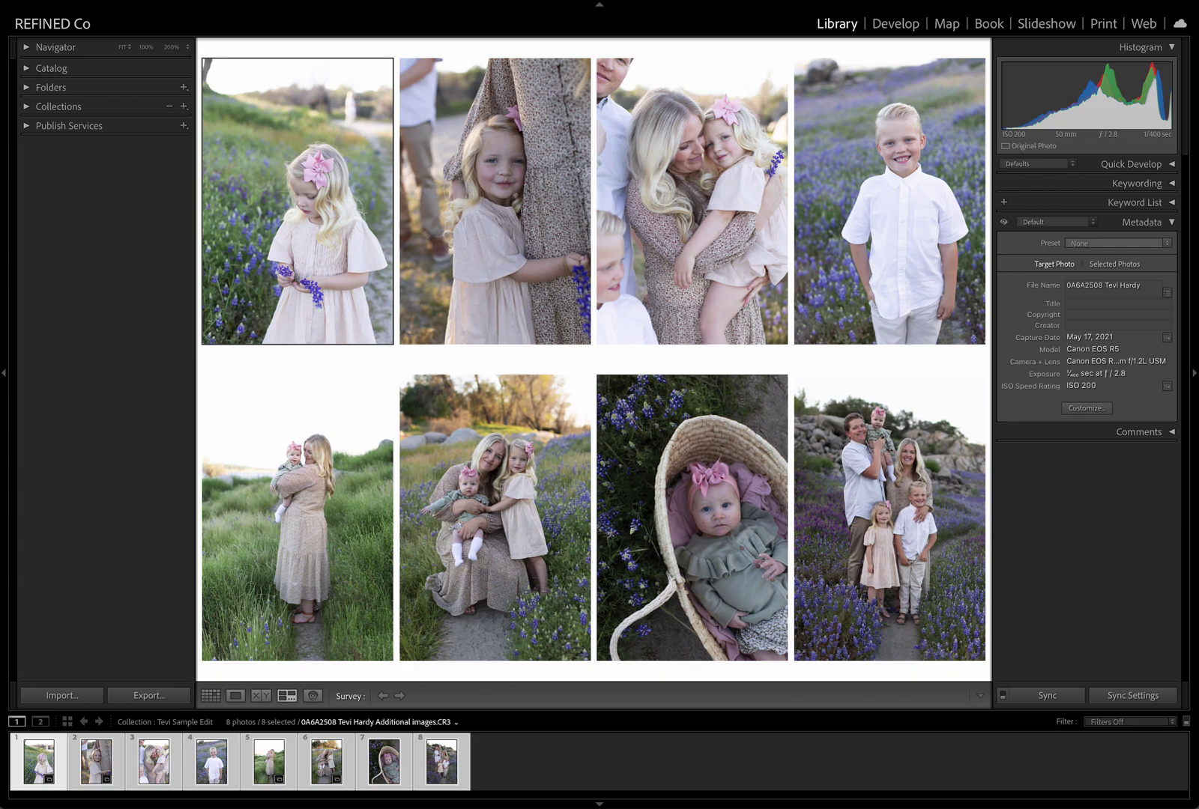
# Clear the multi-photo selection and open the first photo, the girl holding purple flowers, for developing
pyautogui.click(750, 772)
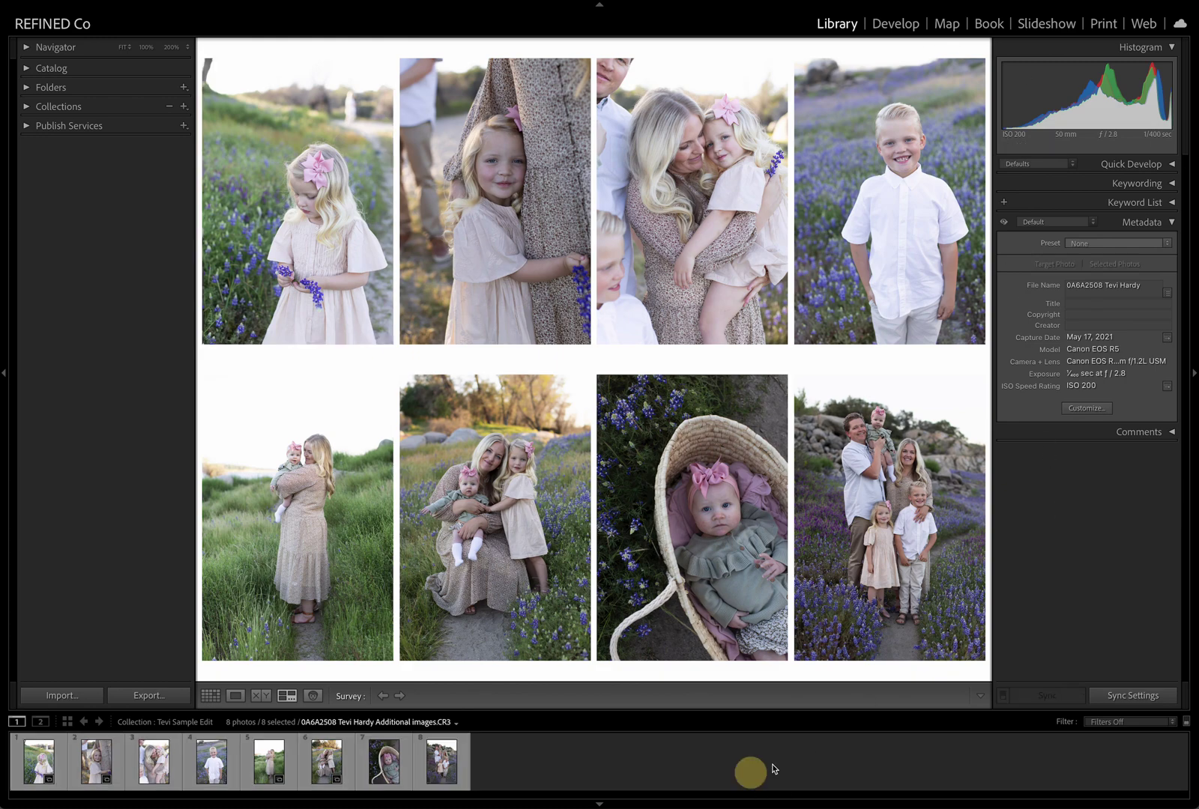
pyautogui.click(889, 22)
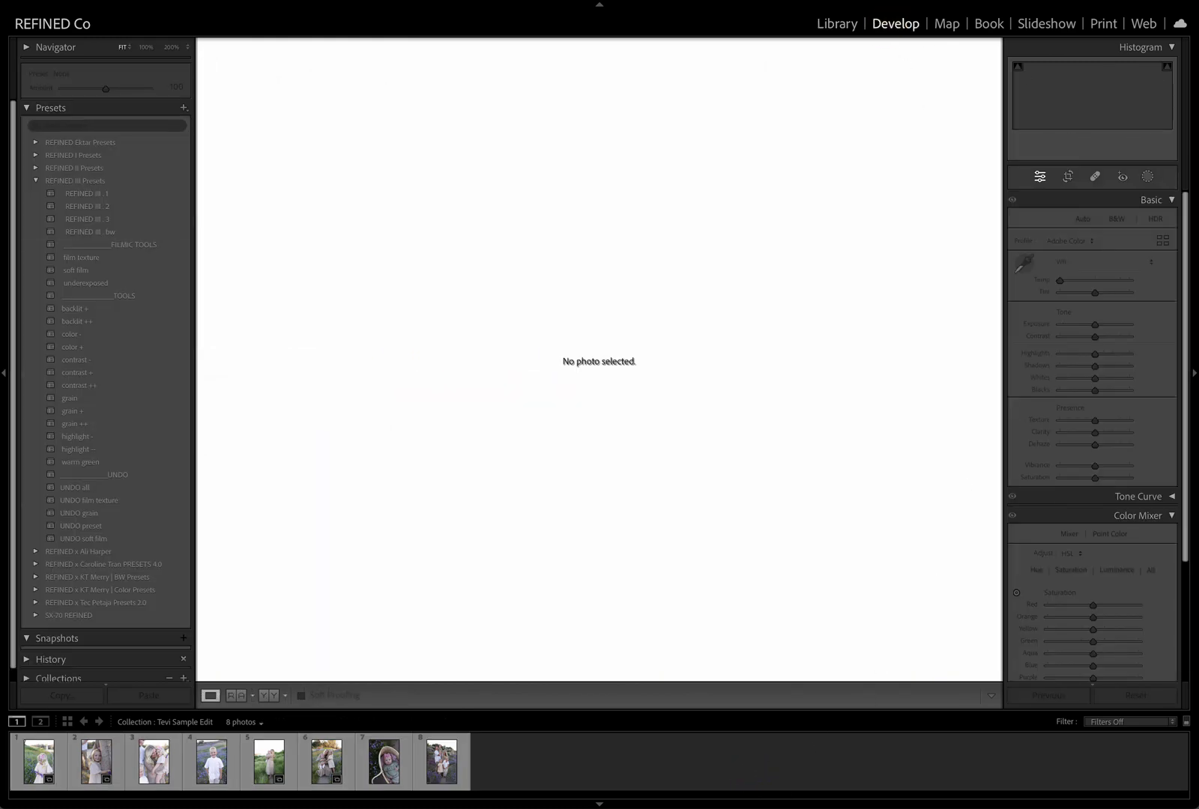
pyautogui.click(37, 764)
# Crop the first photo to a 4 x 3 aspect ratio, tightening and reframing it around the girl
pyautogui.click(1070, 177)
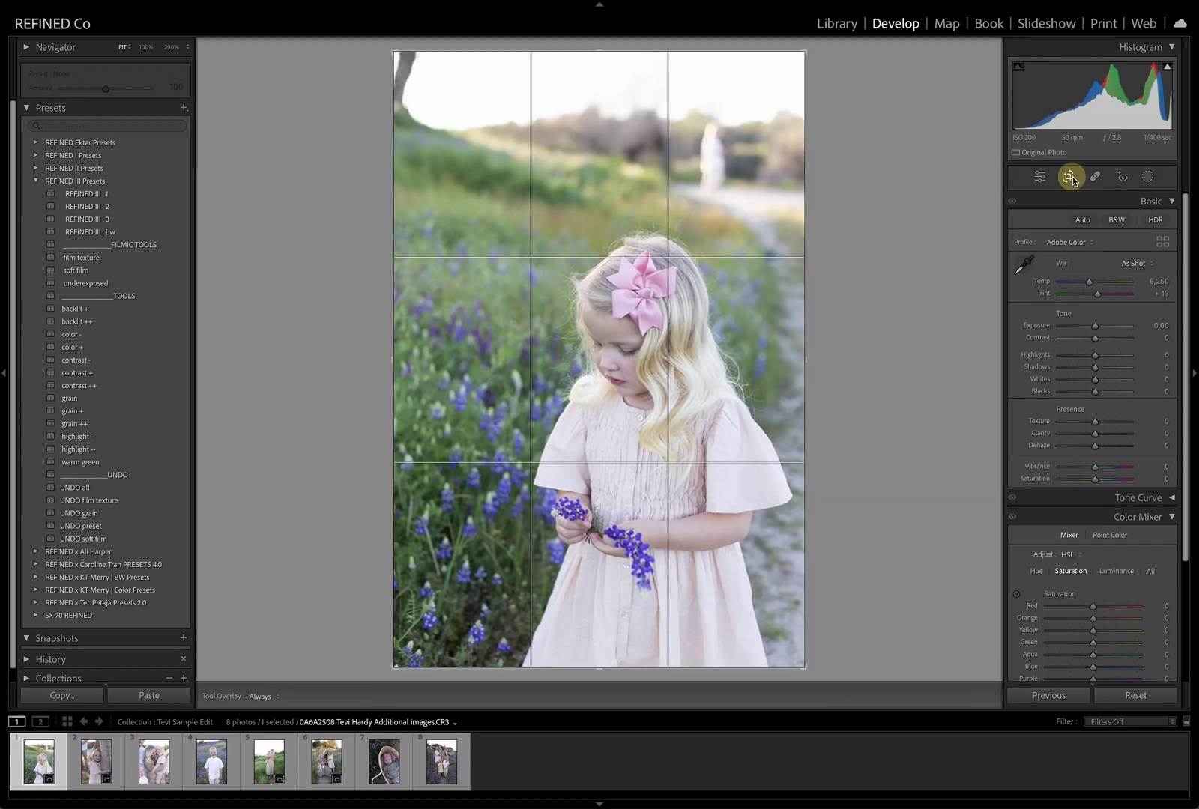
pyautogui.click(1136, 225)
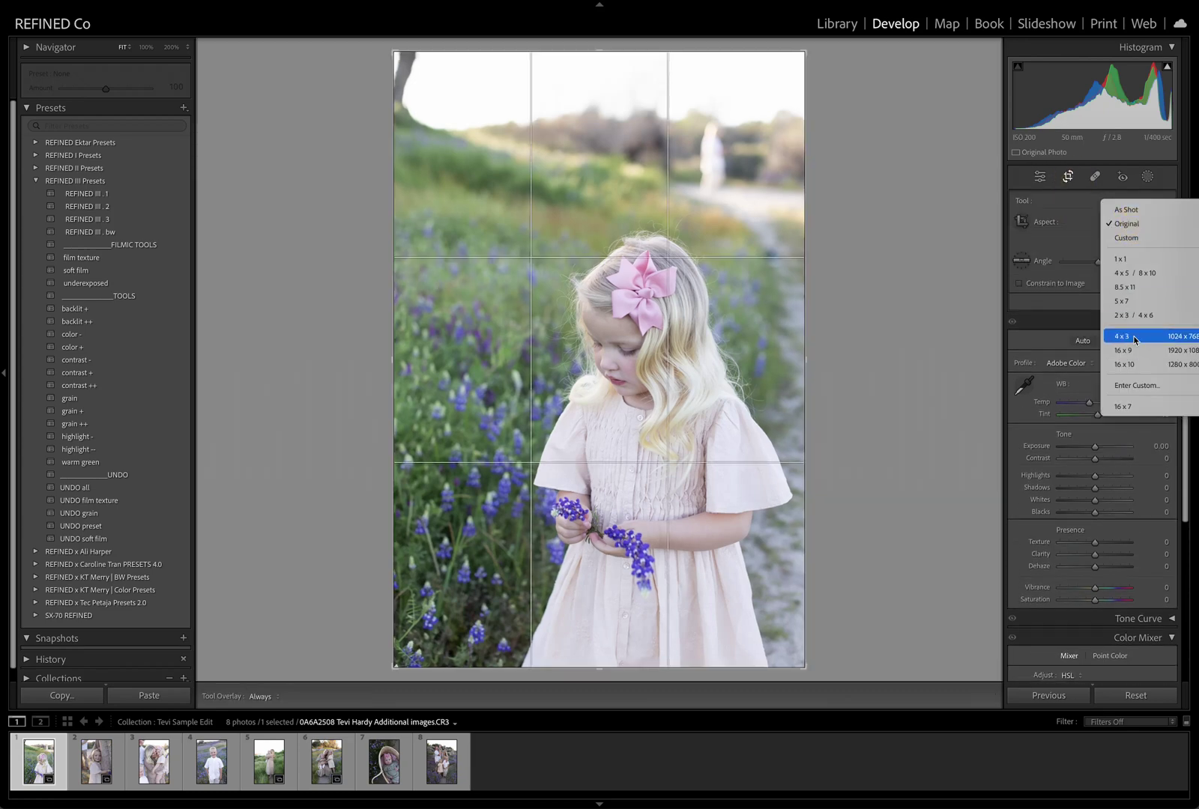
pyautogui.click(1135, 339)
pyautogui.moveTo(601, 300); pyautogui.dragTo(602, 273)
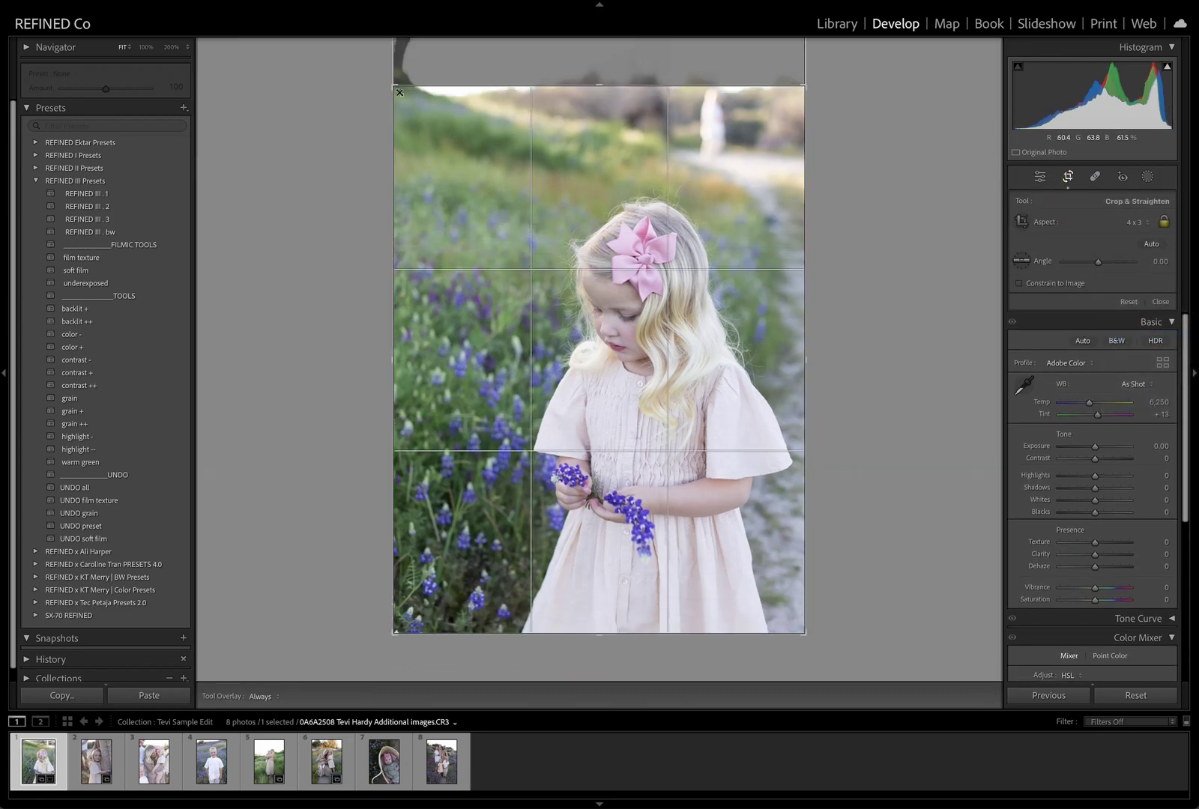
pyautogui.moveTo(400, 92); pyautogui.dragTo(405, 101)
pyautogui.moveTo(570, 289); pyautogui.dragTo(553, 281)
pyautogui.press('Return')
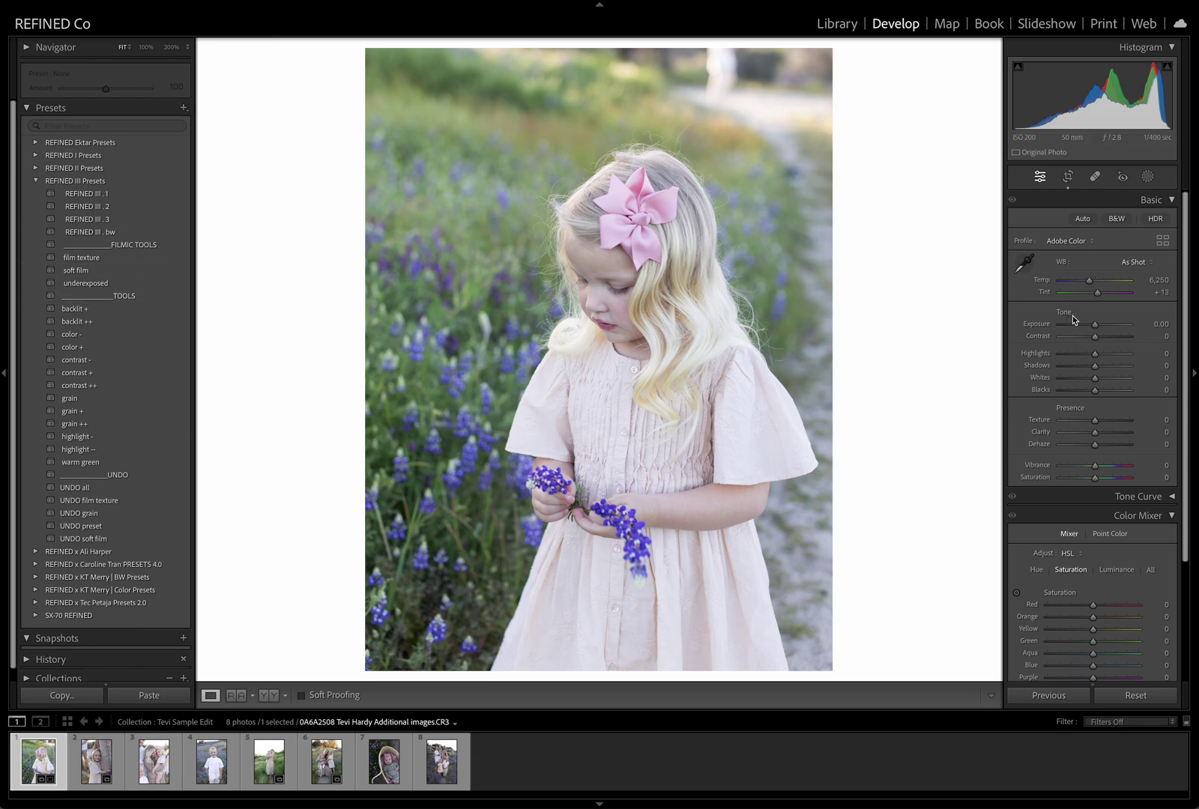
# Set the first photo's exposure to −0.25 and its white balance temperature to 7,536
pyautogui.moveTo(1095, 328); pyautogui.dragTo(1094, 330)
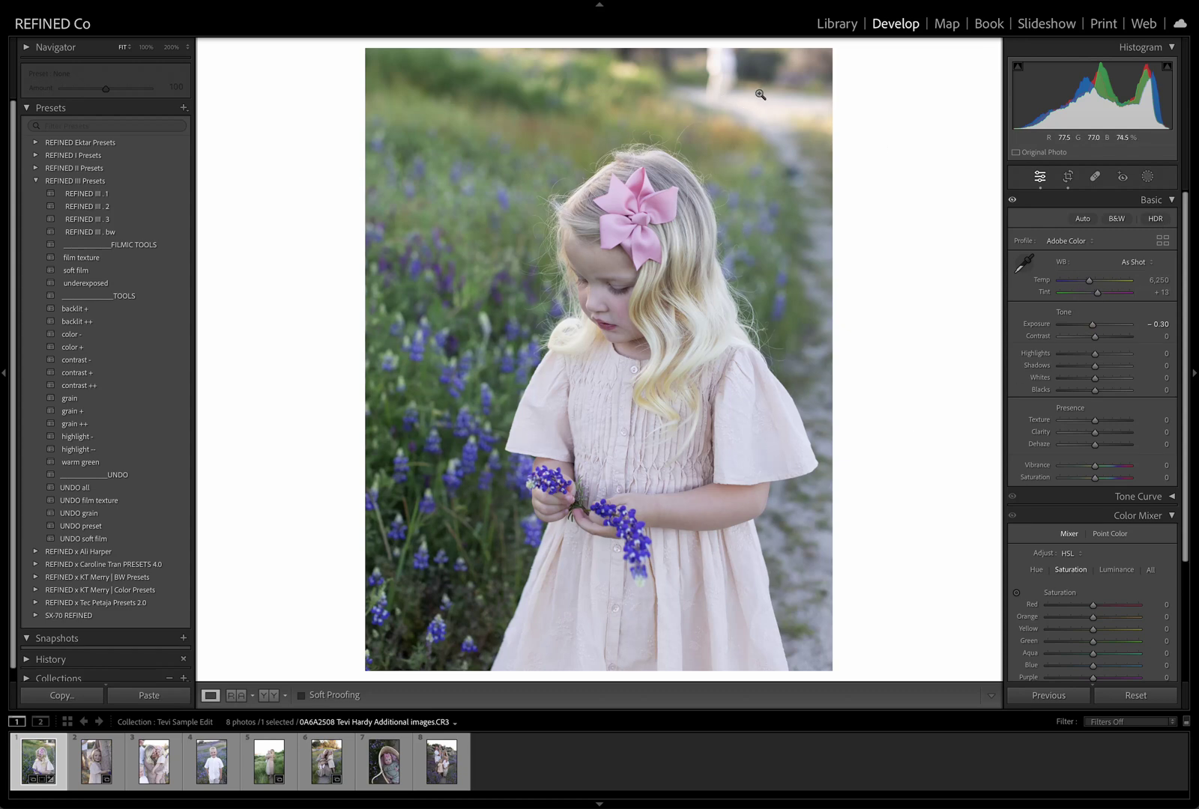
pyautogui.moveTo(1090, 282); pyautogui.dragTo(1095, 325)
pyautogui.click(1094, 324)
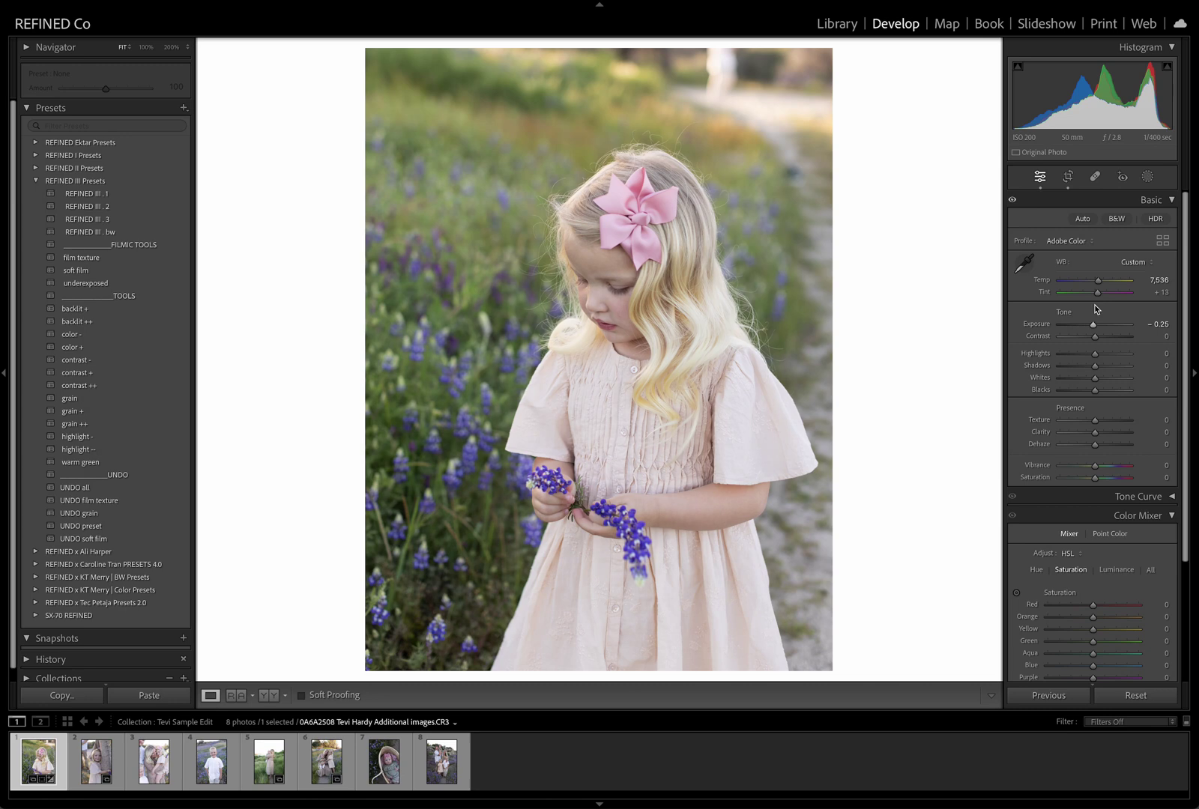
# Apply the REFINED III . 1 preset and compare the girl's face before and after at 100% zoom
pyautogui.click(73, 195)
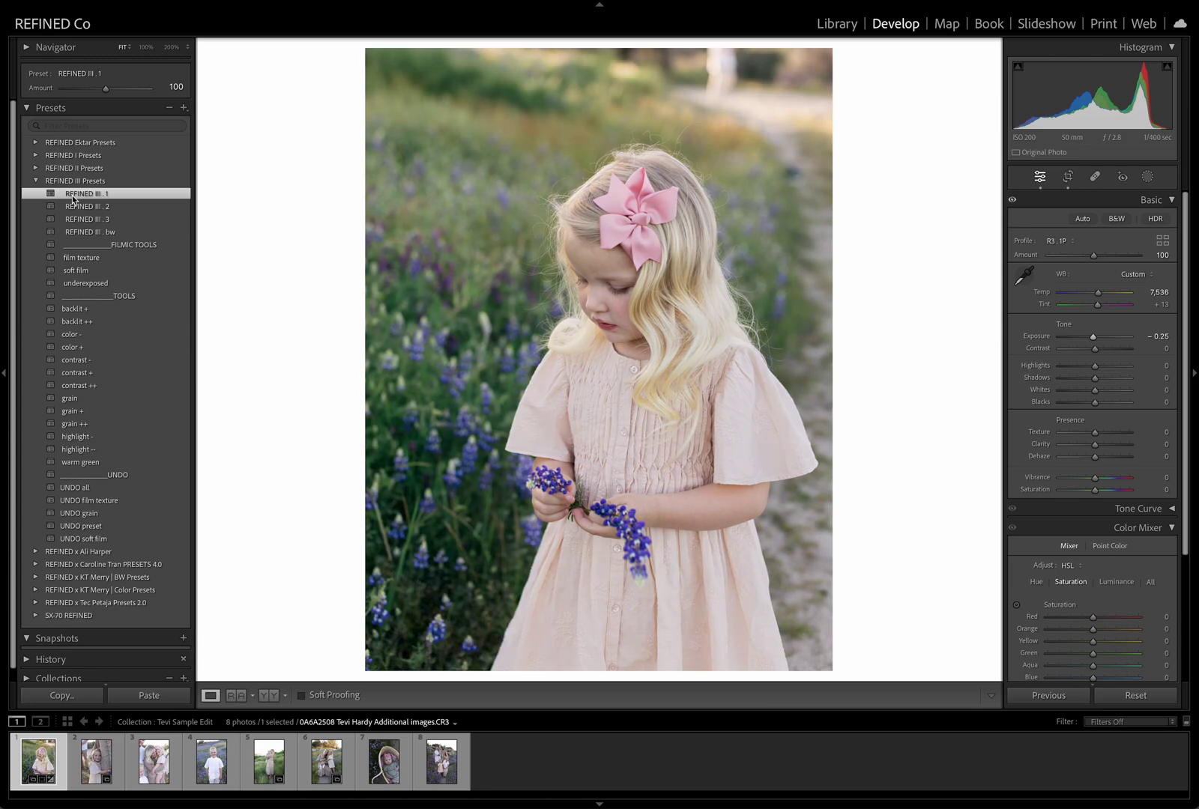
pyautogui.click(270, 696)
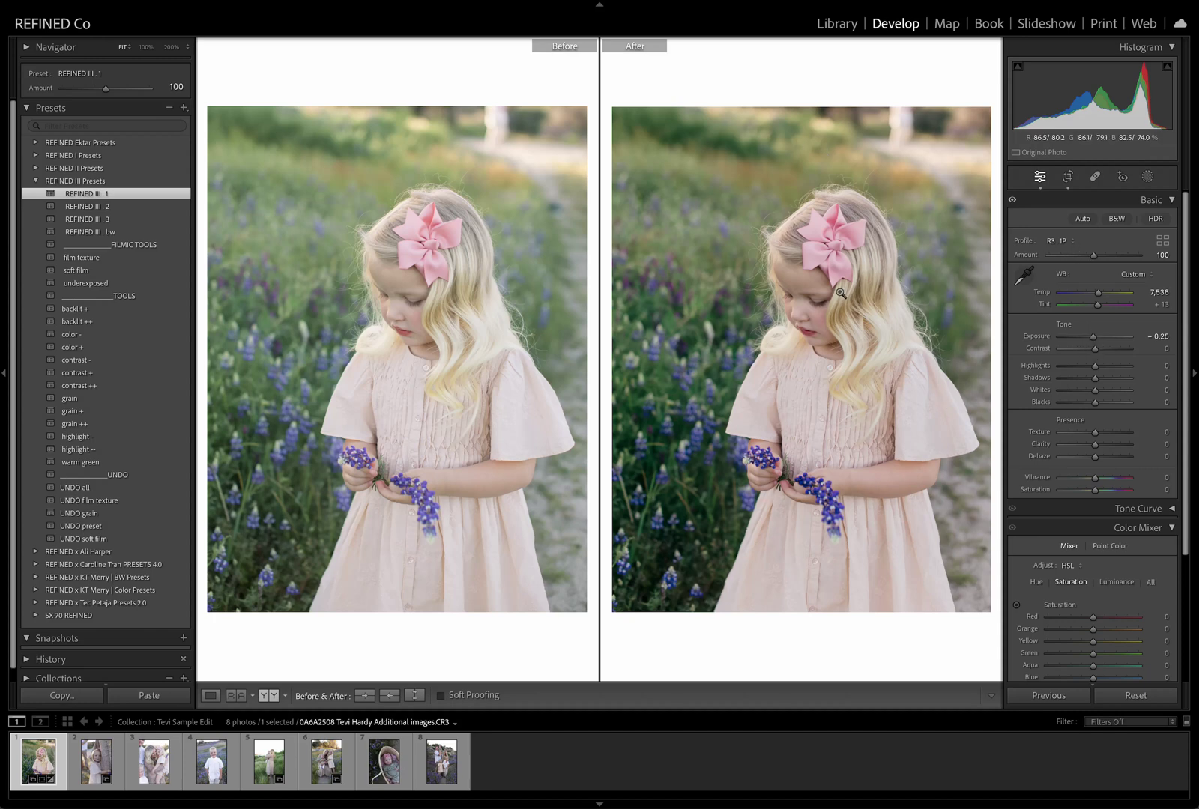
pyautogui.click(838, 324)
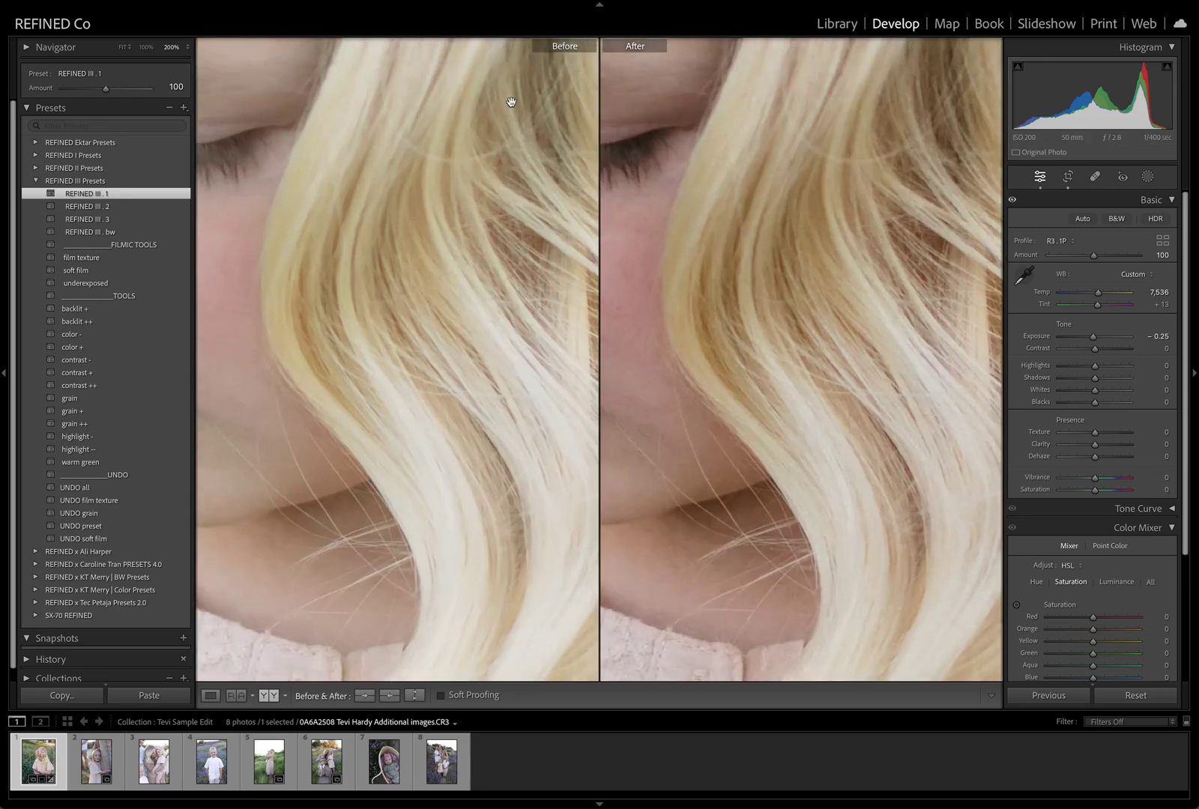
pyautogui.click(188, 48)
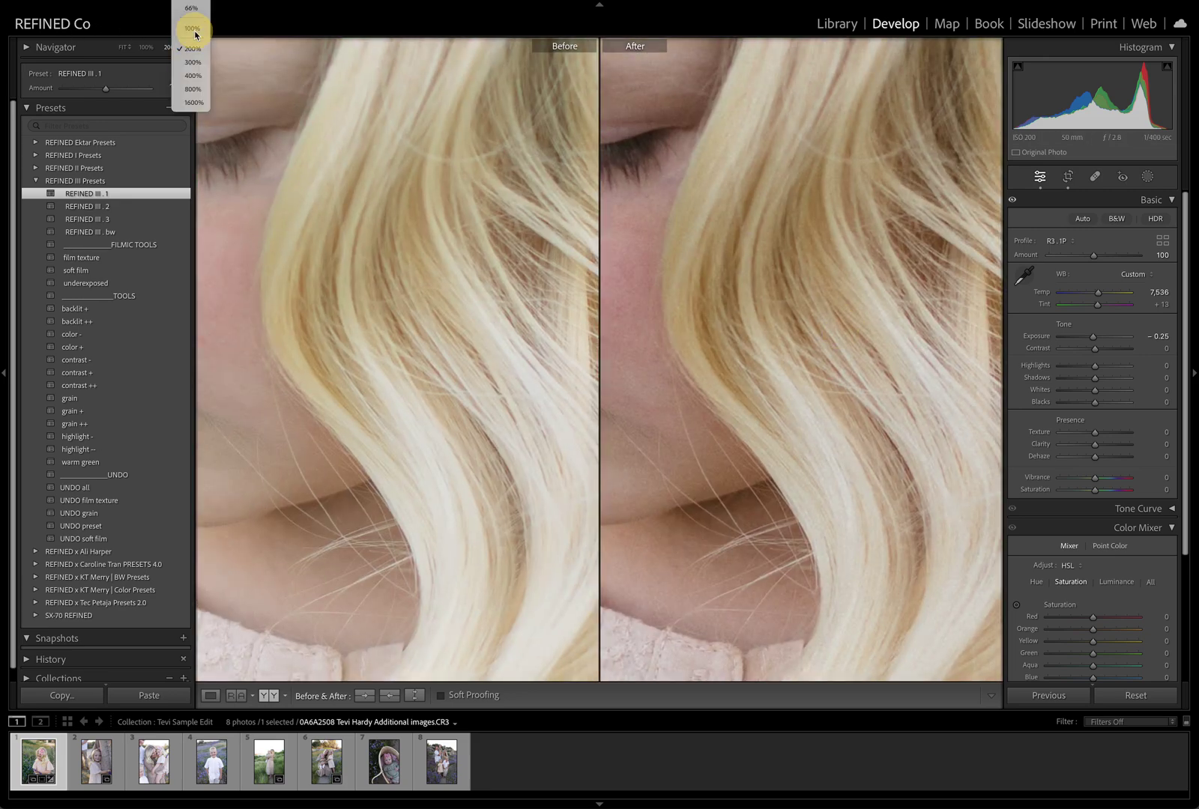
pyautogui.click(195, 32)
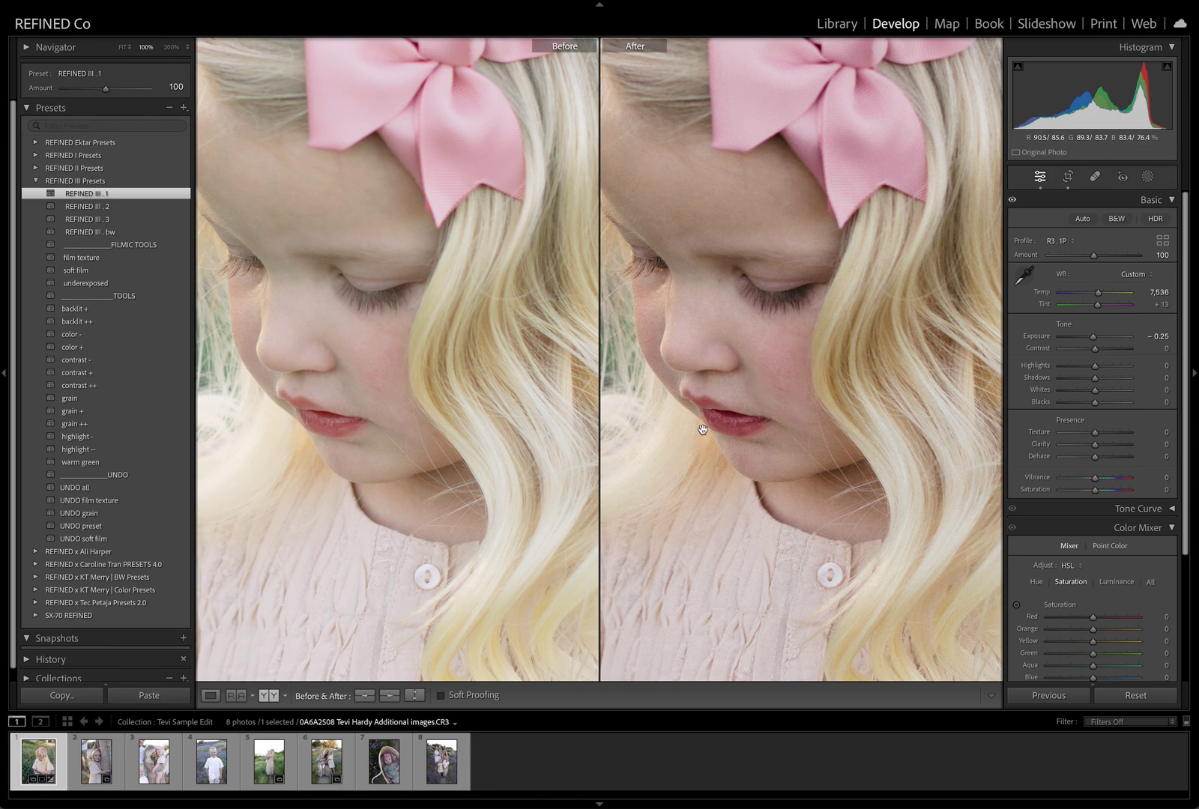
pyautogui.click(812, 412)
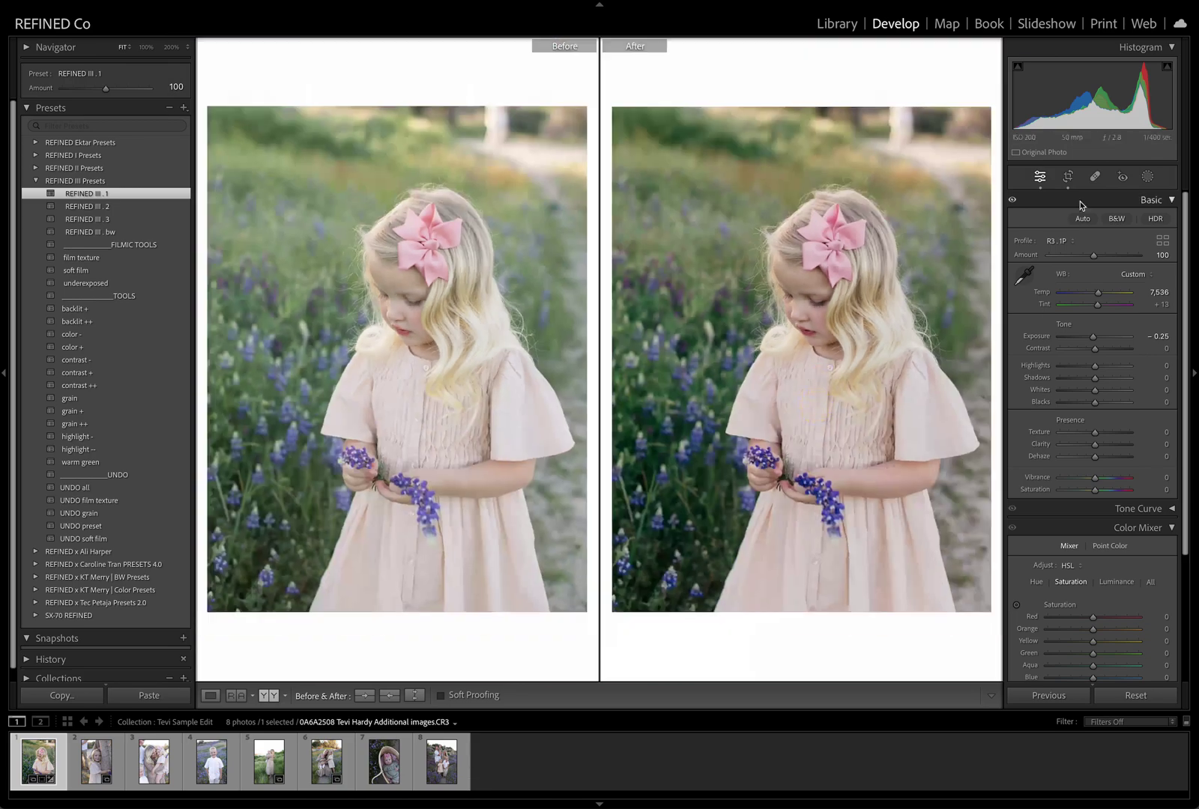
# Set the first photo's exposure to +0.05 and warm its temperature to 7,684
pyautogui.doubleClick(1095, 338)
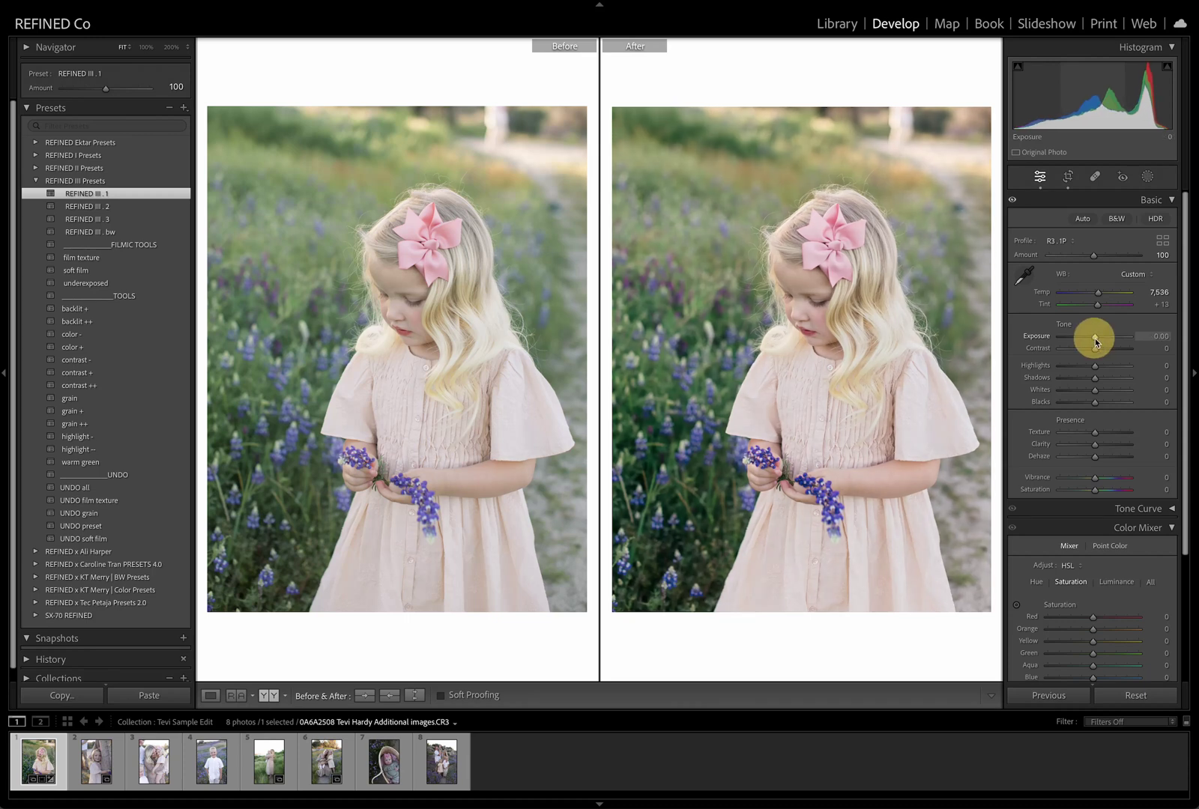
pyautogui.press('Up')
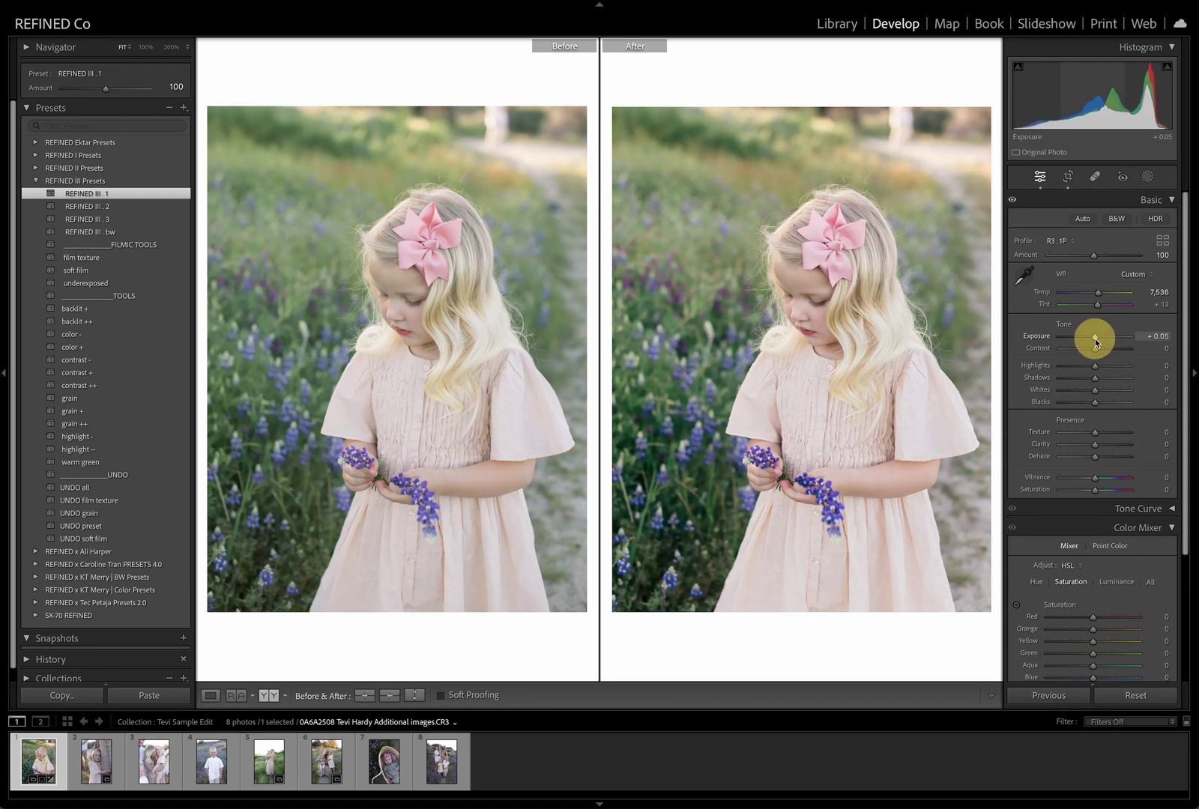
pyautogui.press('Up')
pyautogui.press('Up')
pyautogui.press('Up')
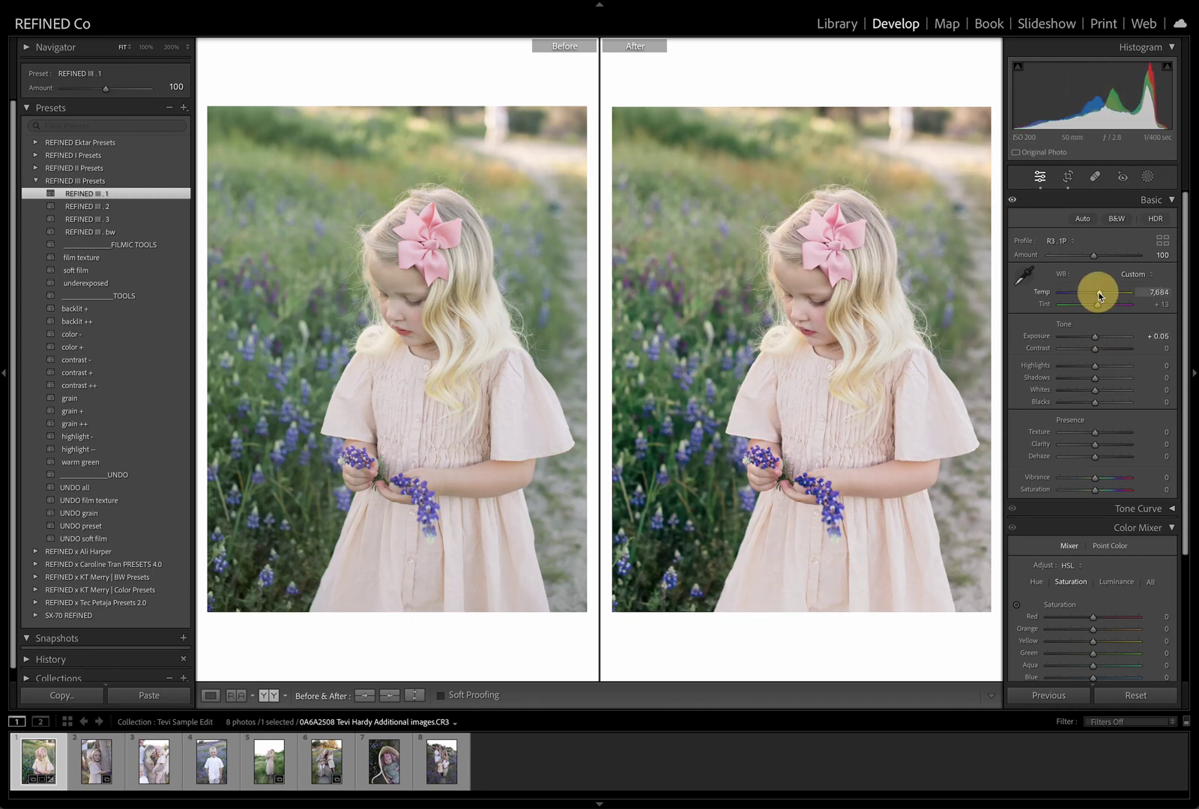
# Fine-tune the first photo's white balance to temperature 7,714 and tint +19
pyautogui.press('Up')
pyautogui.press('Up')
pyautogui.press('Up')
pyautogui.press('Up')
pyautogui.press('Up')
pyautogui.press('Up')
pyautogui.press('Up')
pyautogui.press('Up')
pyautogui.press('Up')
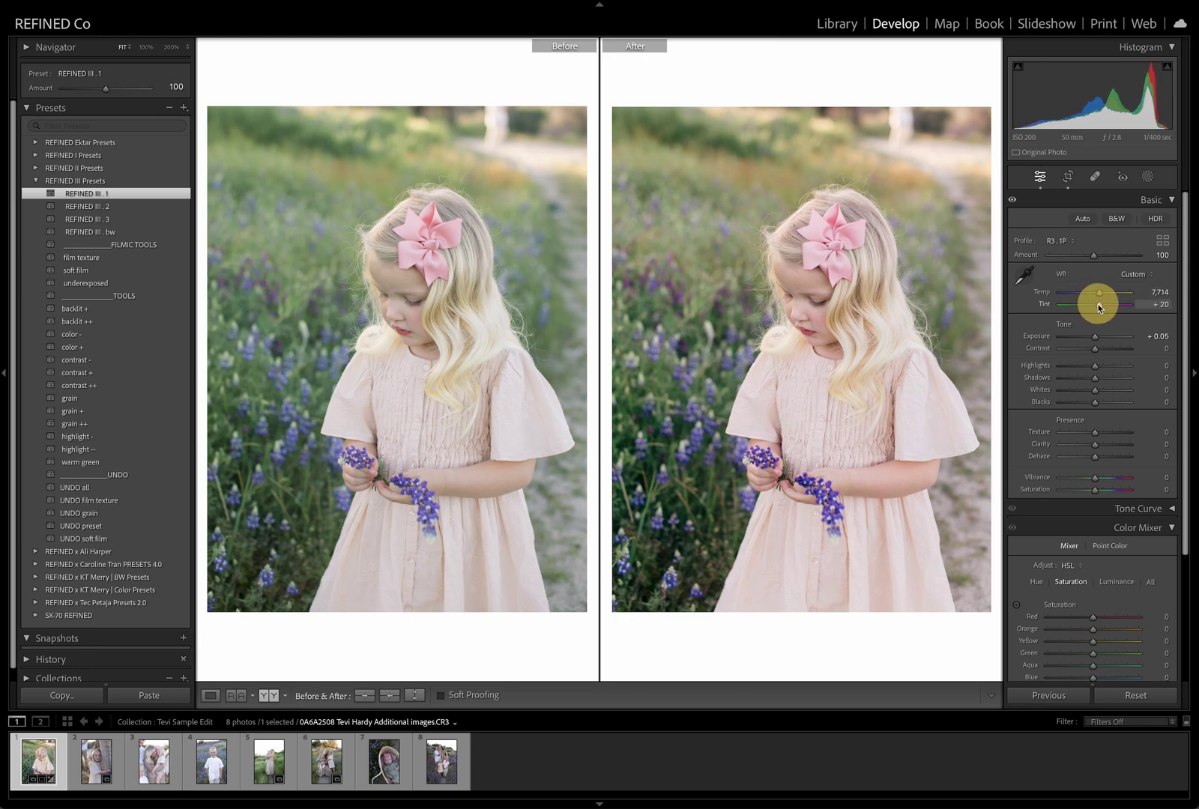
pyautogui.moveTo(1098, 304); pyautogui.dragTo(1099, 303)
# Try a profile amount of 148 on the first photo and undo it
pyautogui.moveTo(1096, 258)
pyautogui.mouseDown()
pyautogui.moveTo(1116, 259)
pyautogui.moveTo(1090, 266)
pyautogui.moveTo(1117, 259)
pyautogui.mouseUp()
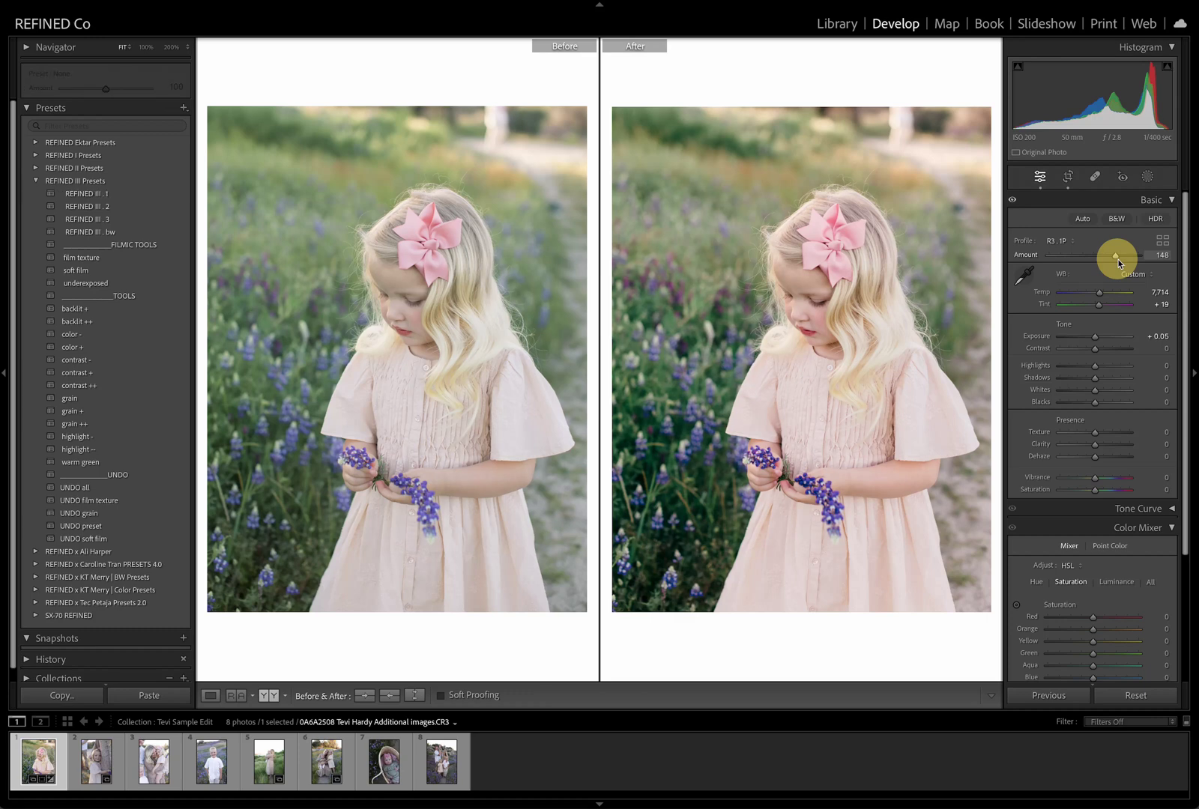
pyautogui.hotkey('ctrl', 'z')
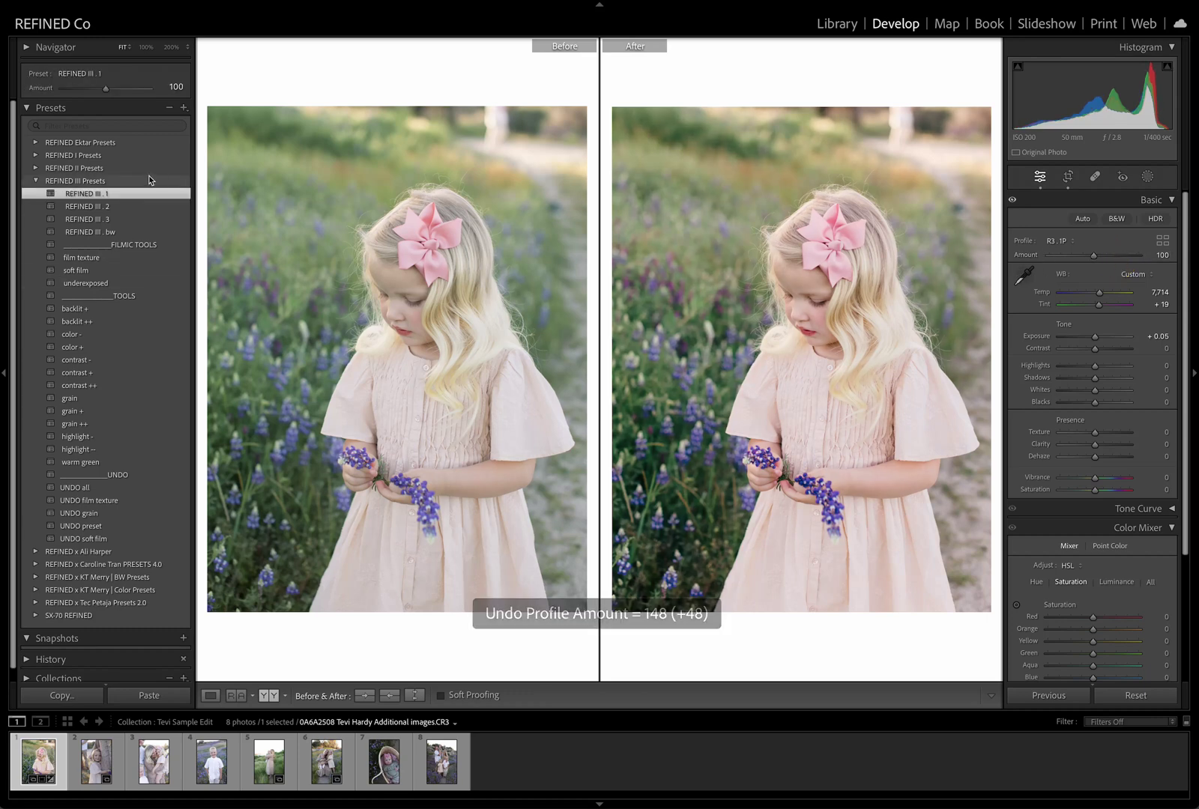
# Apply the soft film preset to the first photo and reduce its amount to 57
pyautogui.click(115, 273)
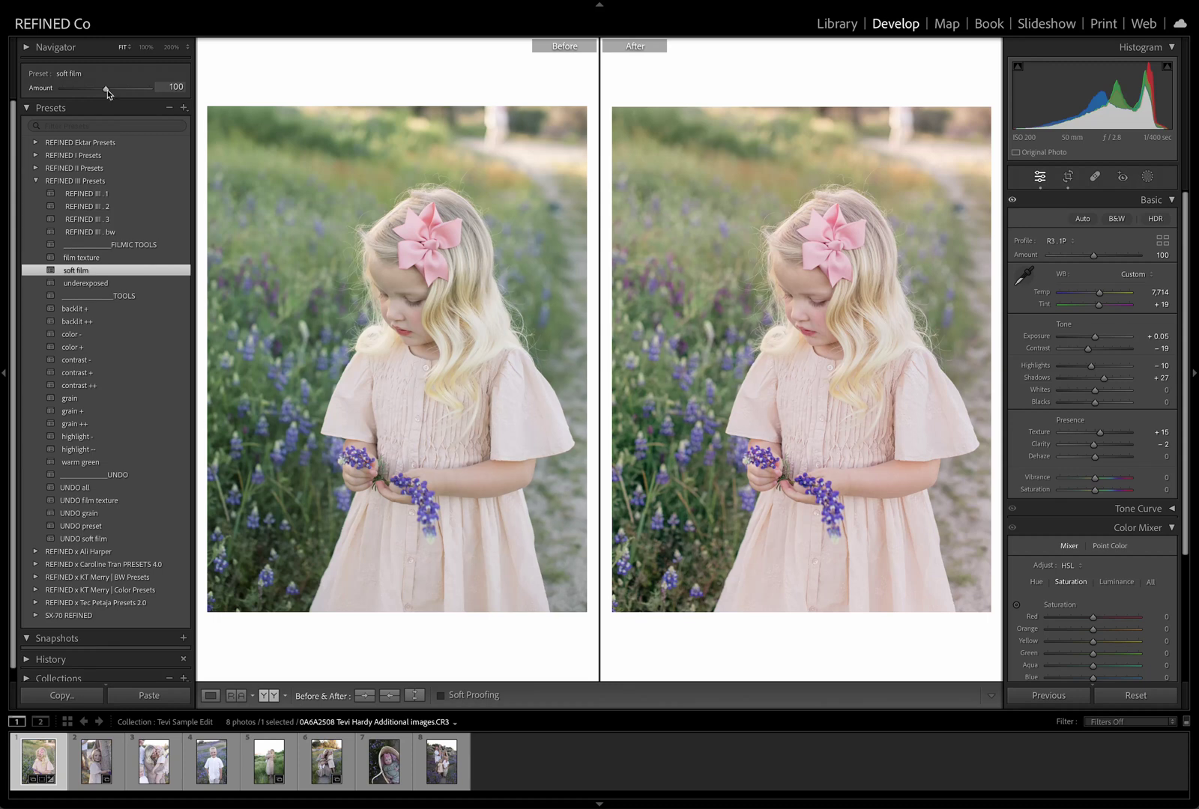
pyautogui.moveTo(107, 89)
pyautogui.mouseDown()
pyautogui.moveTo(48, 88)
pyautogui.moveTo(153, 89)
pyautogui.moveTo(78, 109)
pyautogui.moveTo(93, 102)
pyautogui.mouseUp()
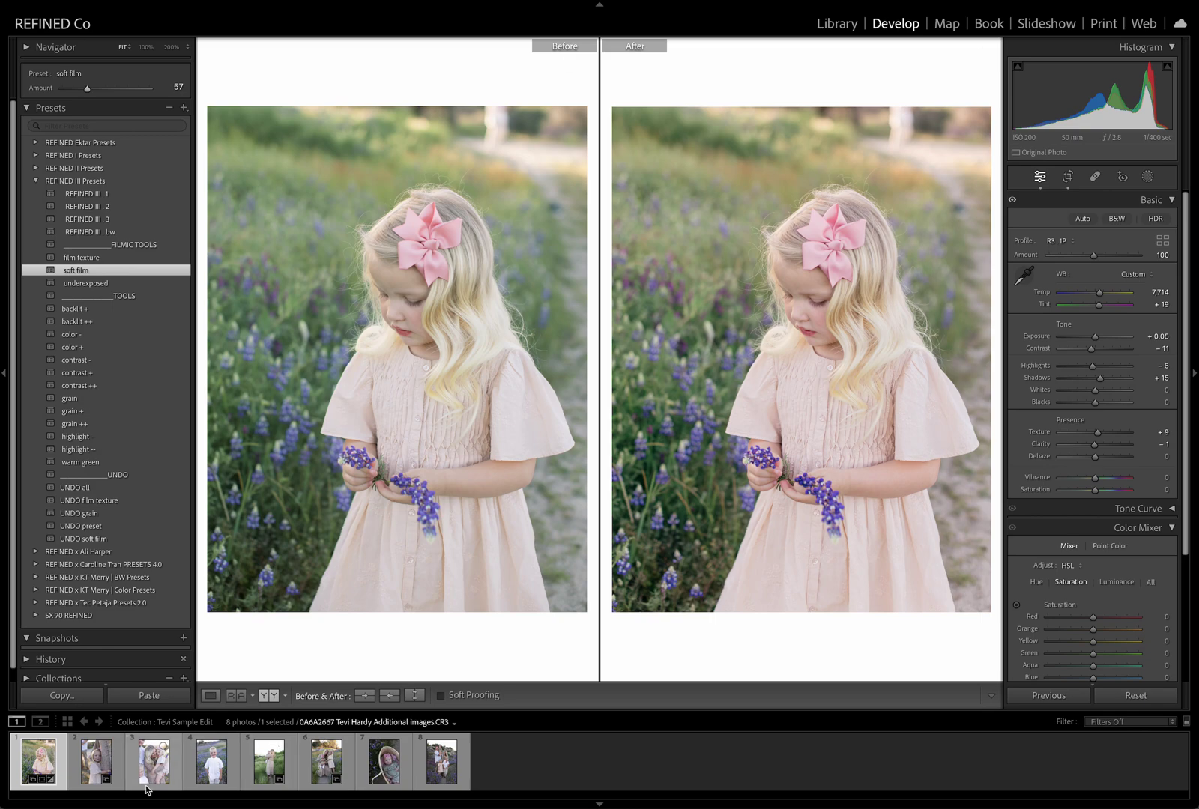
# Crop the second photo to a 4 x 3 aspect ratio, tightening and reframing it around the girl
pyautogui.click(95, 768)
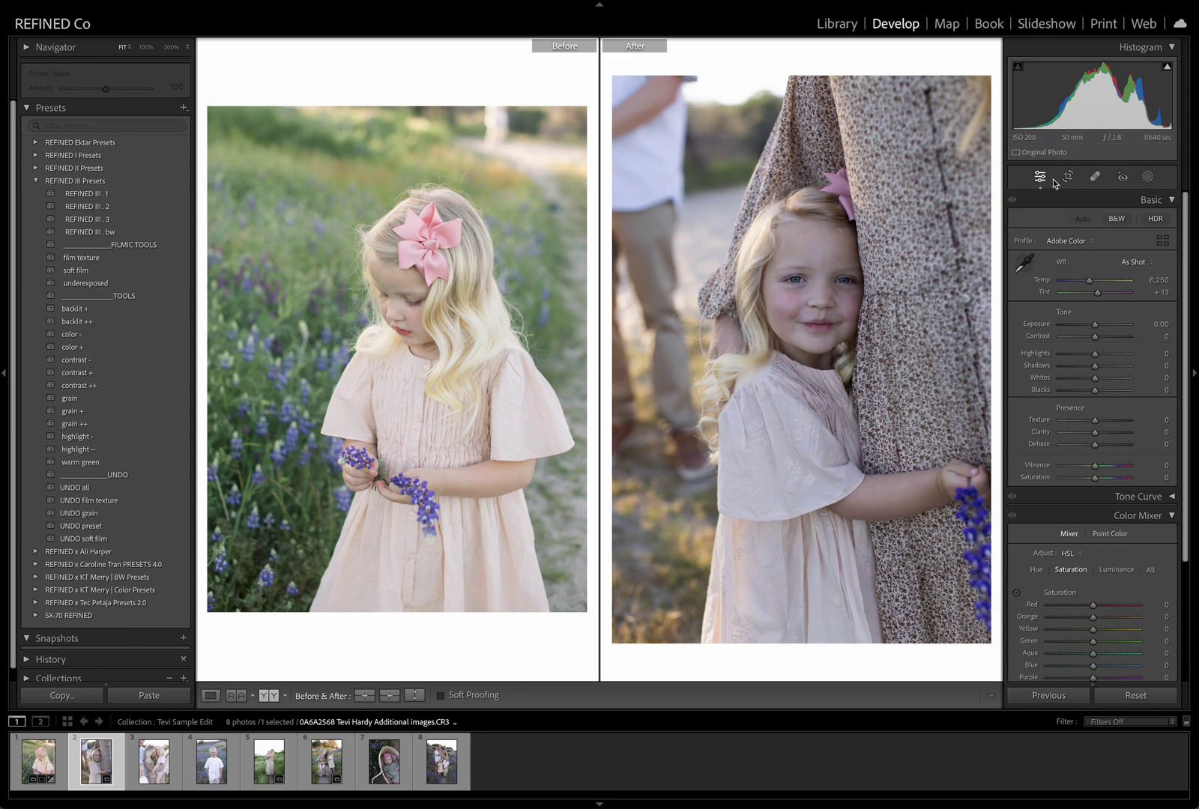
pyautogui.click(1068, 176)
pyautogui.click(1131, 222)
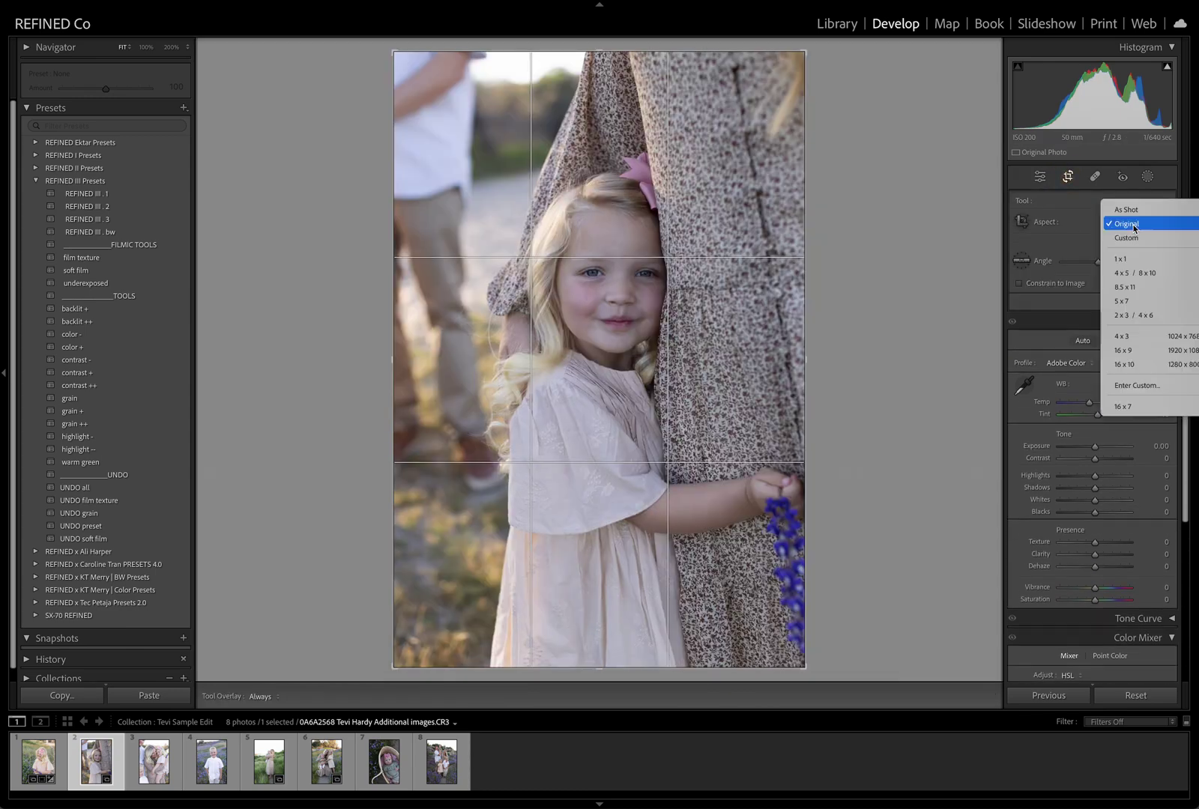
pyautogui.click(1125, 334)
pyautogui.moveTo(620, 369); pyautogui.dragTo(613, 342)
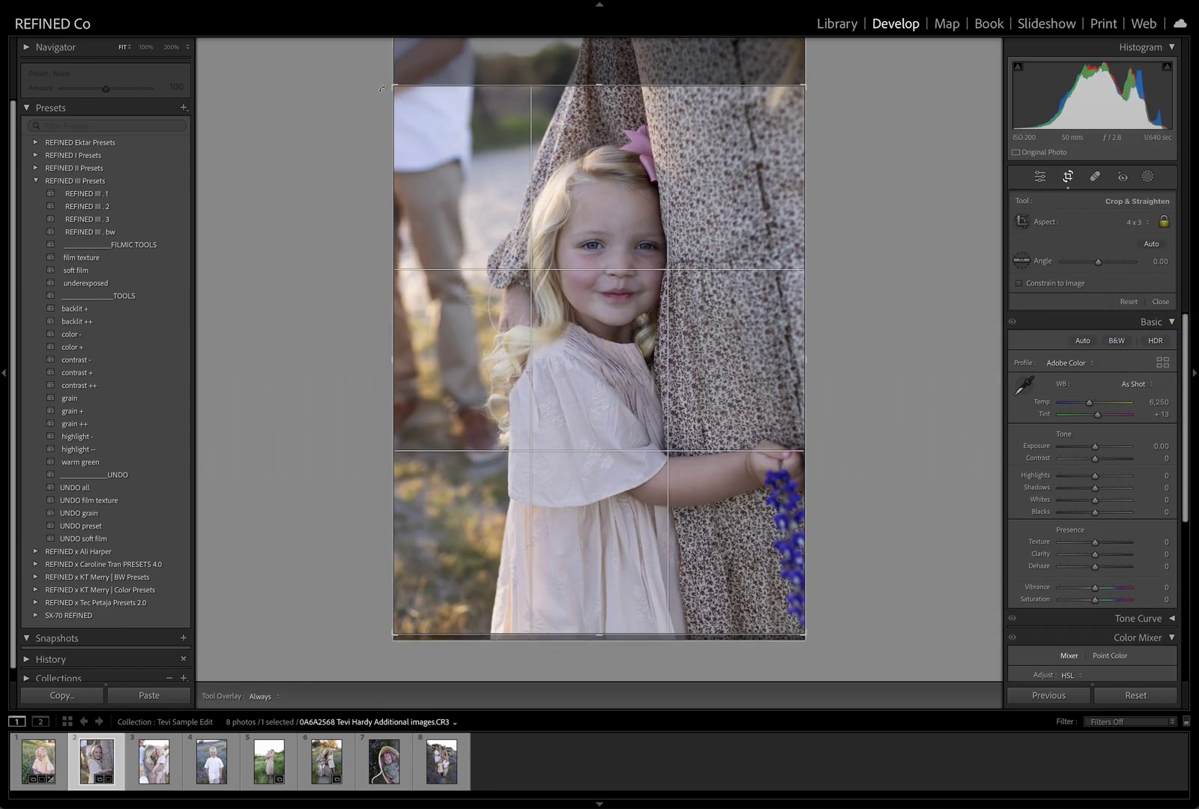
pyautogui.moveTo(394, 85); pyautogui.dragTo(403, 98)
pyautogui.moveTo(557, 246); pyautogui.dragTo(560, 273)
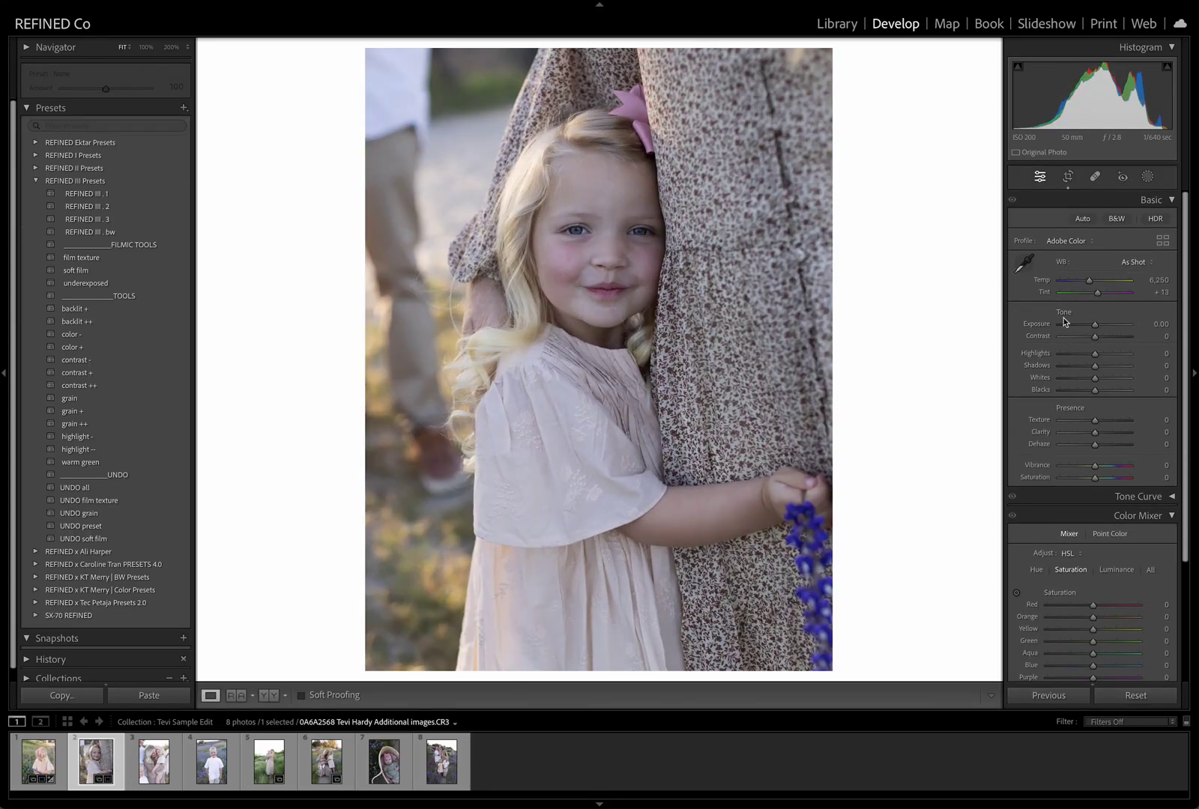
# Set the second photo's white balance to temperature 7,217 and tint +17, and apply the REFINED III . 1 preset
pyautogui.moveTo(1090, 283); pyautogui.dragTo(1096, 280)
pyautogui.moveTo(1097, 291); pyautogui.dragTo(1099, 293)
pyautogui.click(89, 195)
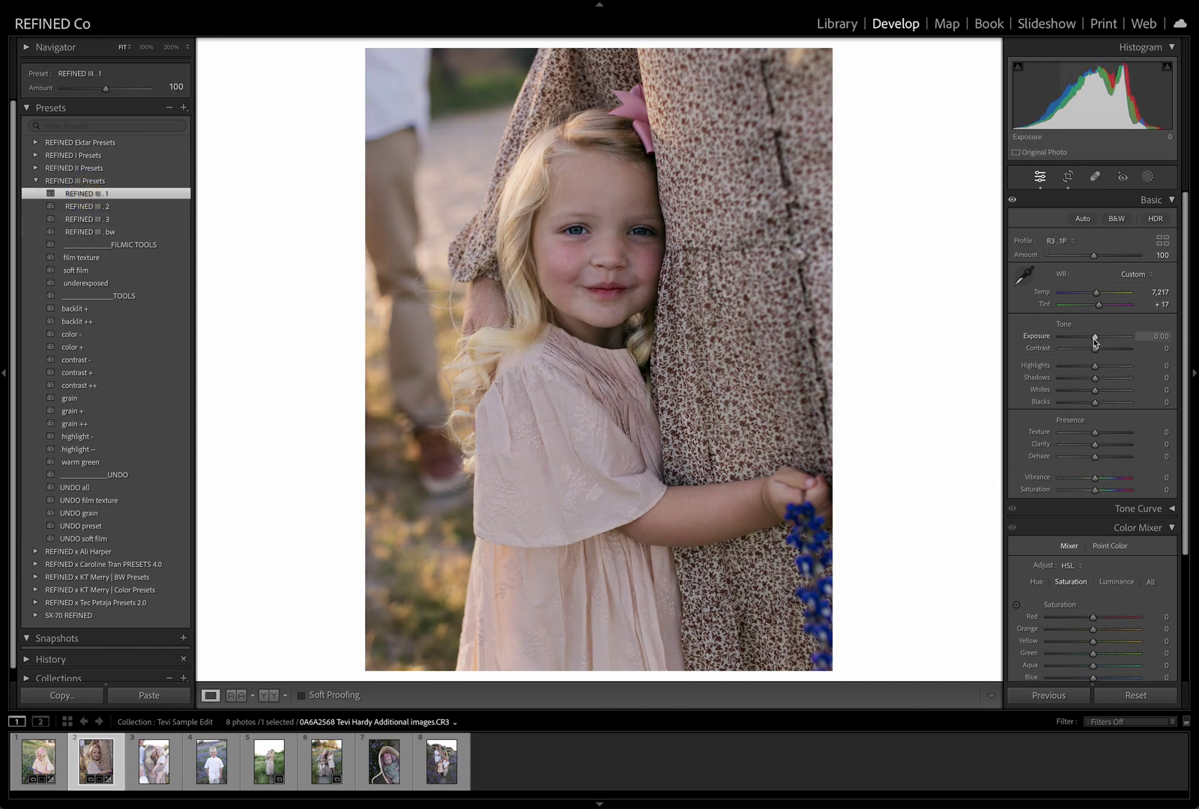
# Brighten the second photo to exposure +0.85 and refine its white balance to temperature 7,140 and tint +15
pyautogui.moveTo(1094, 338); pyautogui.dragTo(1095, 293)
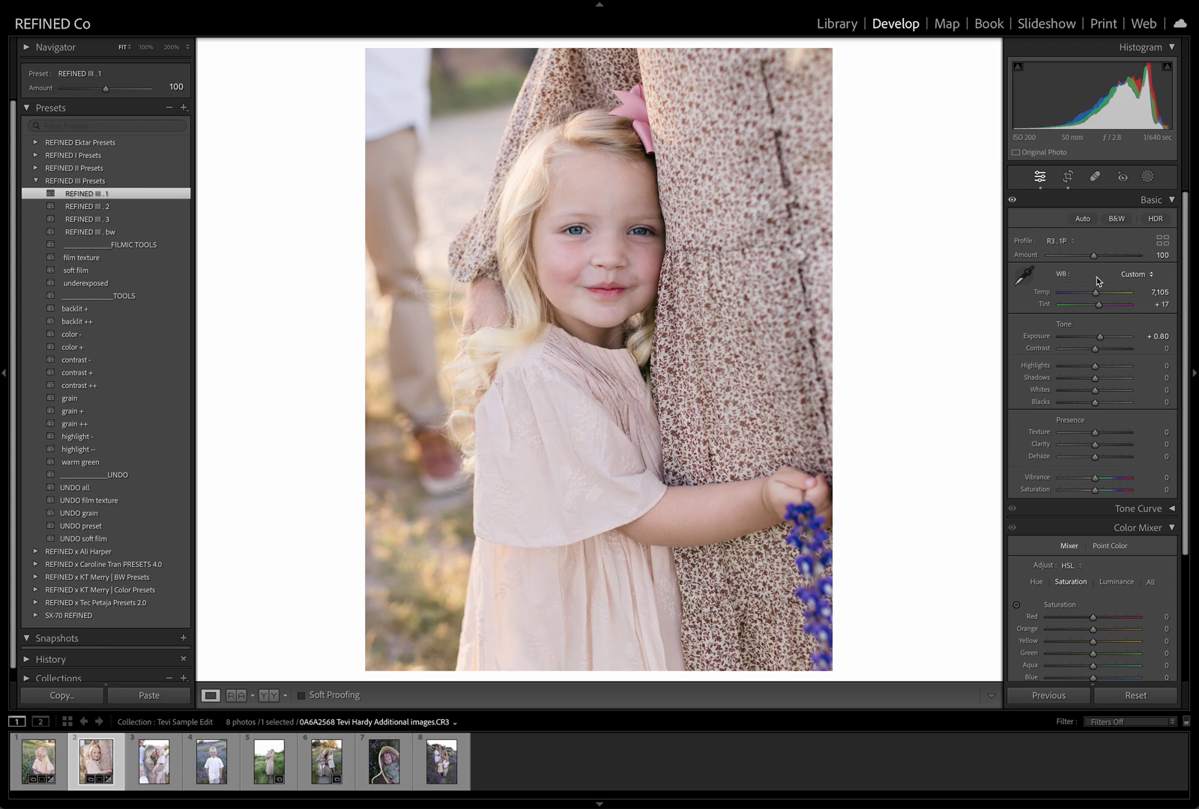
pyautogui.moveTo(1098, 306); pyautogui.dragTo(1096, 293)
pyautogui.moveTo(1100, 342); pyautogui.dragTo(1099, 341)
# Show the second photo before and after side by side, and apply the soft film preset at an amount of 54
pyautogui.click(269, 695)
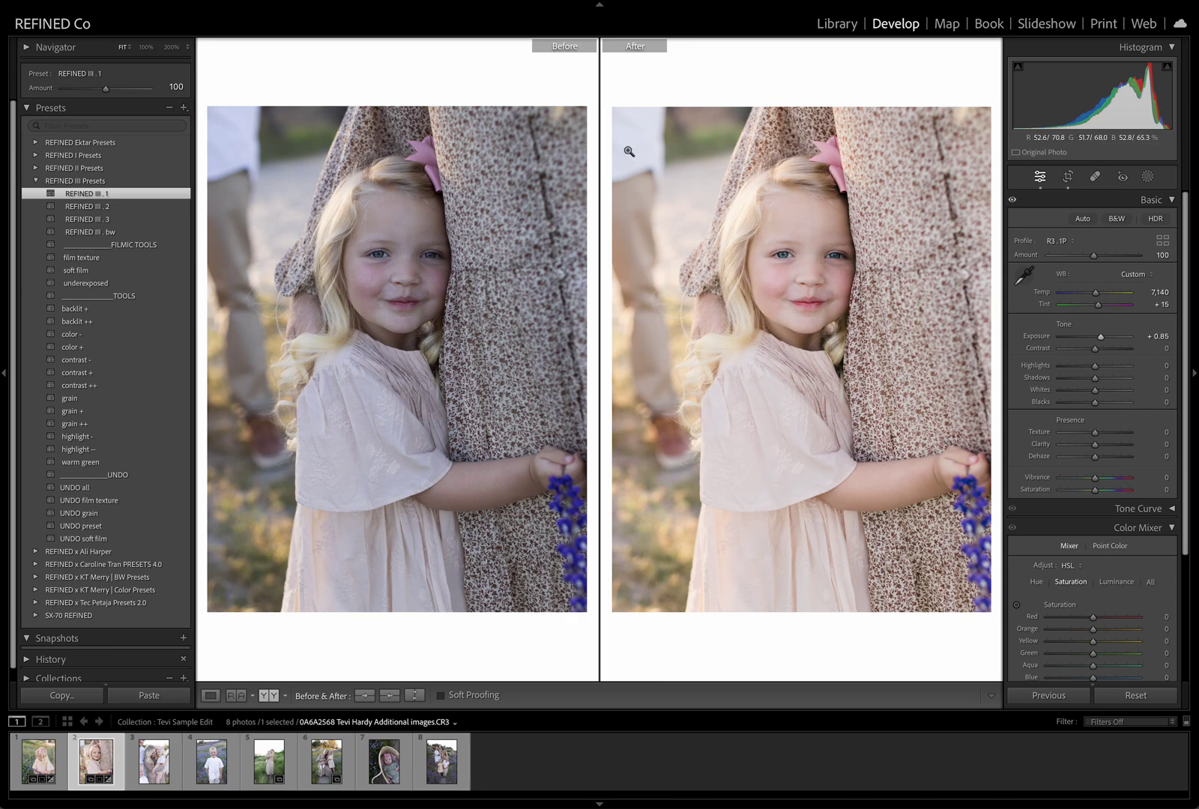
pyautogui.click(69, 272)
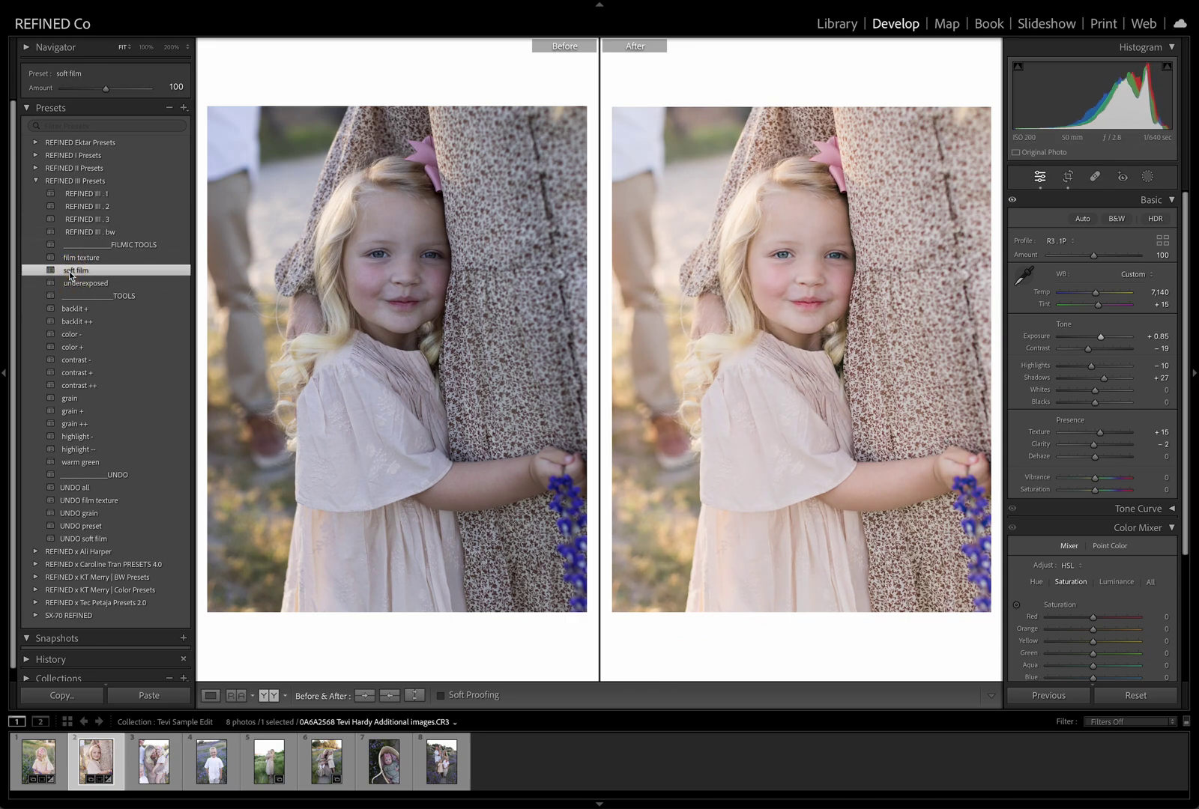
pyautogui.moveTo(108, 93); pyautogui.dragTo(86, 90)
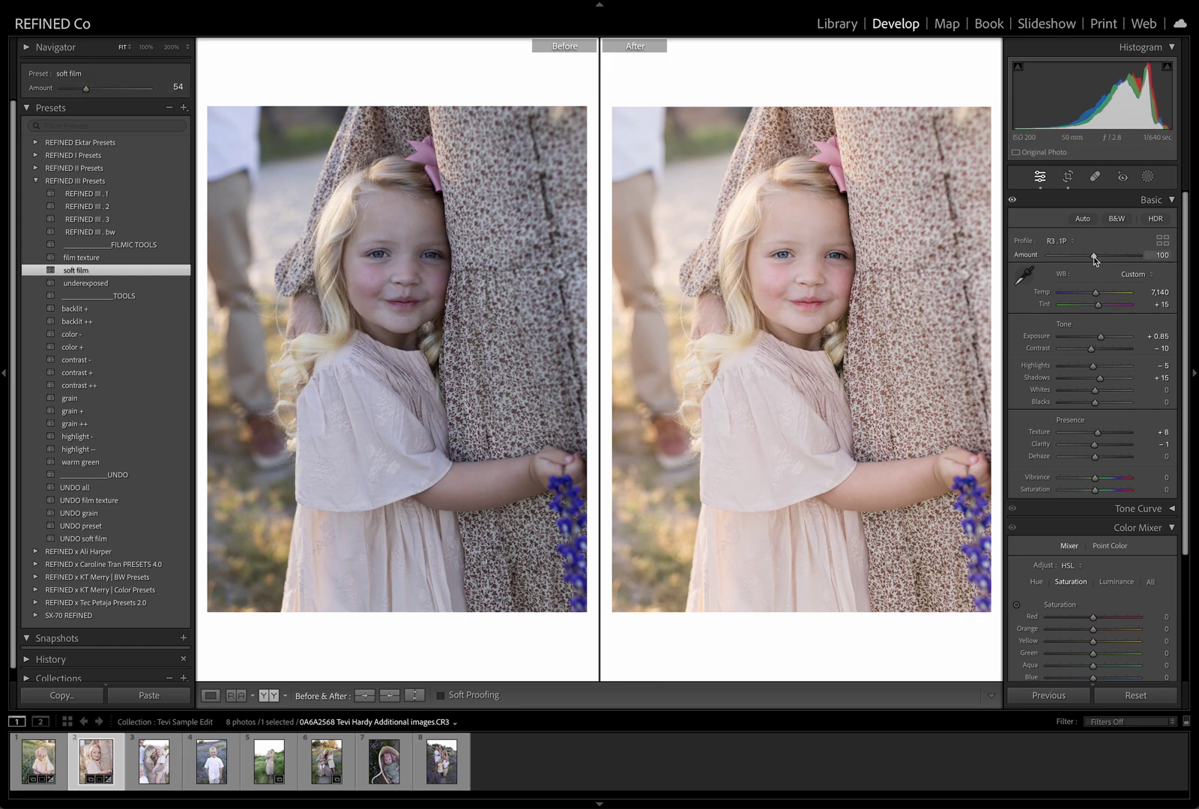
# Increase the second photo's profile amount to 130 and set its exposure to +0.90
pyautogui.moveTo(1098, 256); pyautogui.dragTo(1101, 256)
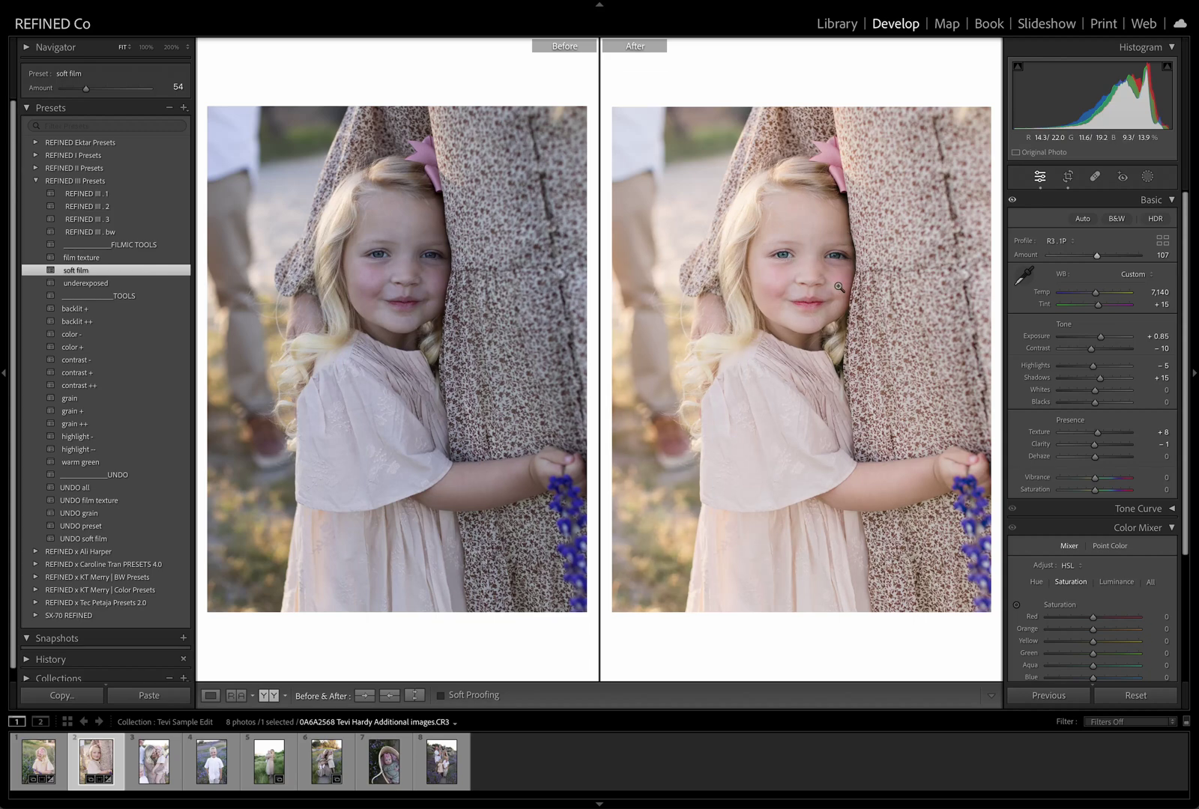
pyautogui.moveTo(1097, 258); pyautogui.dragTo(1107, 254)
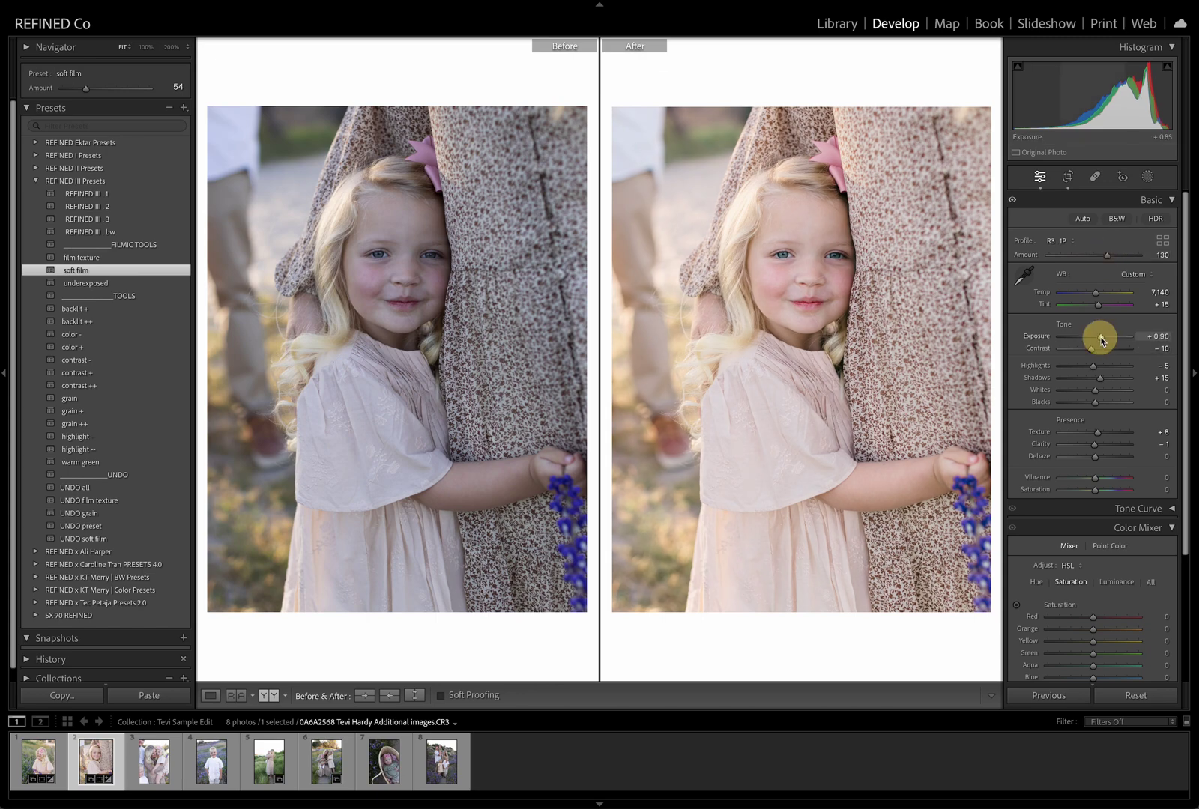
pyautogui.moveTo(1100, 339); pyautogui.dragTo(1100, 338)
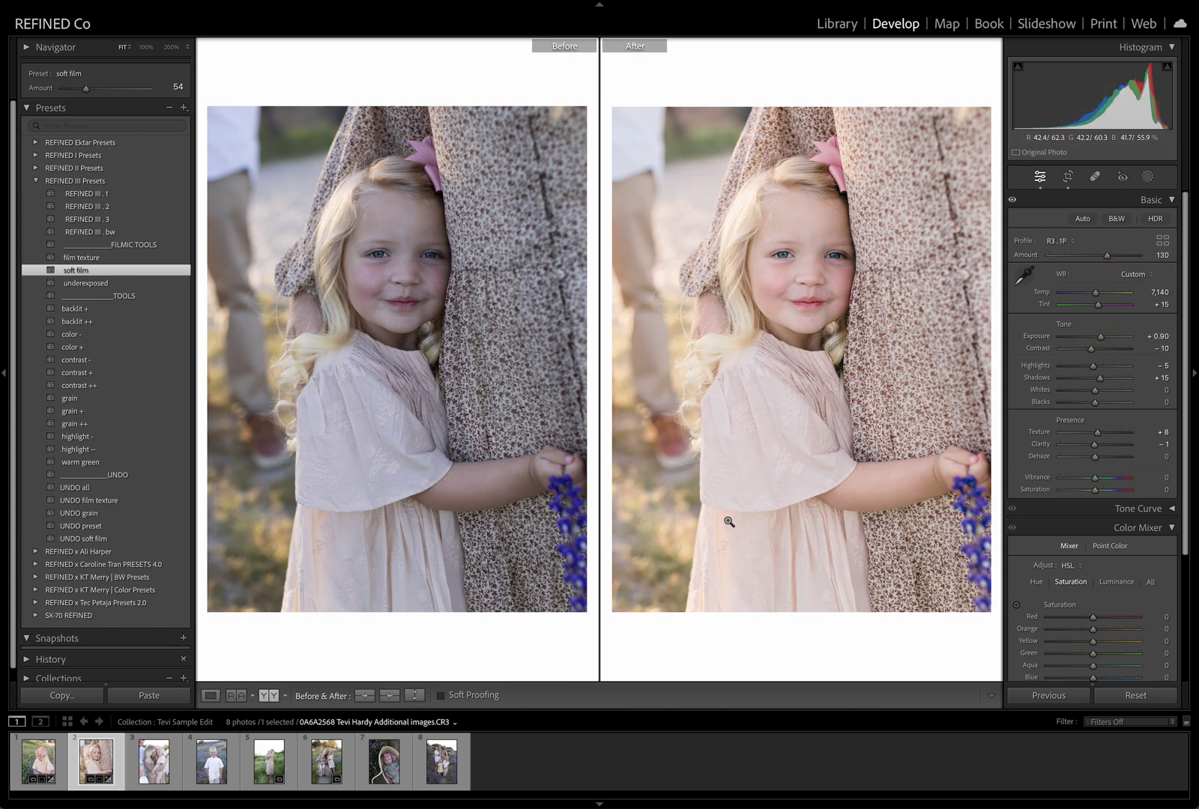
# Crop the third photo to a 4 x 3 aspect and reposition it within the frame to trim the man's face
pyautogui.press('Right')
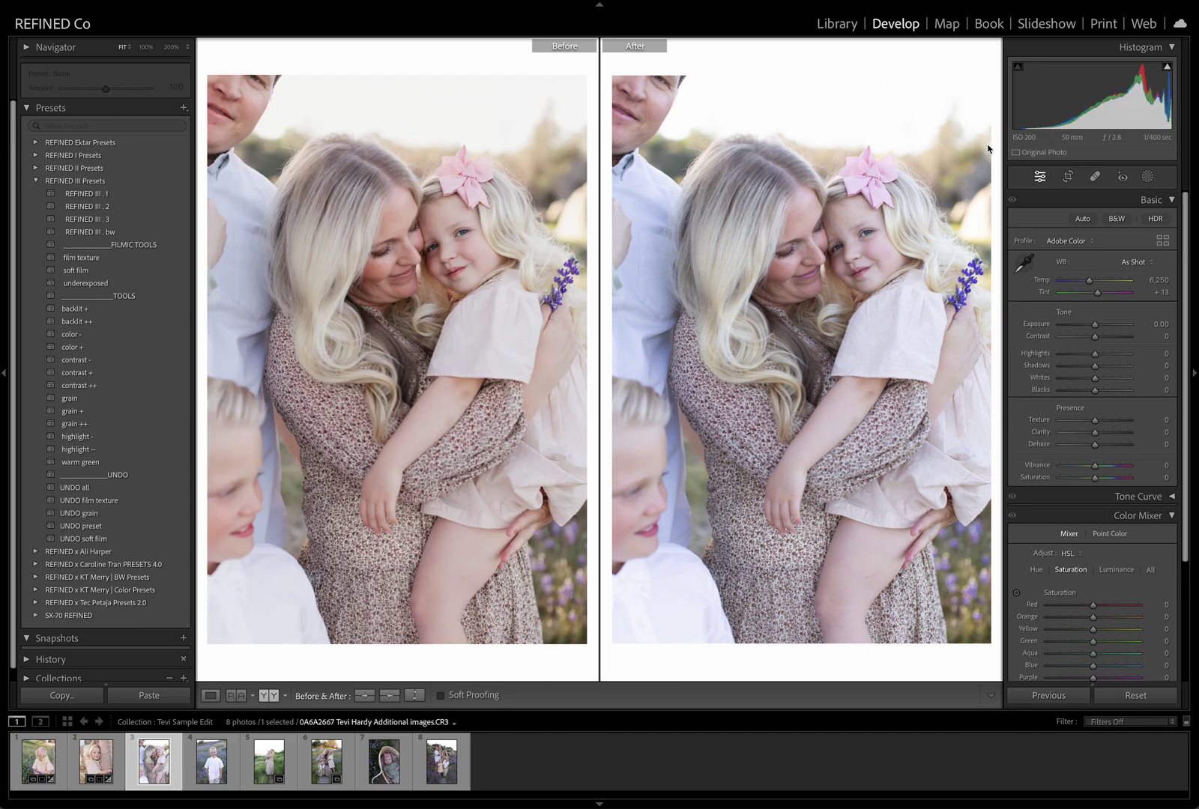
pyautogui.click(386, 695)
pyautogui.click(1068, 176)
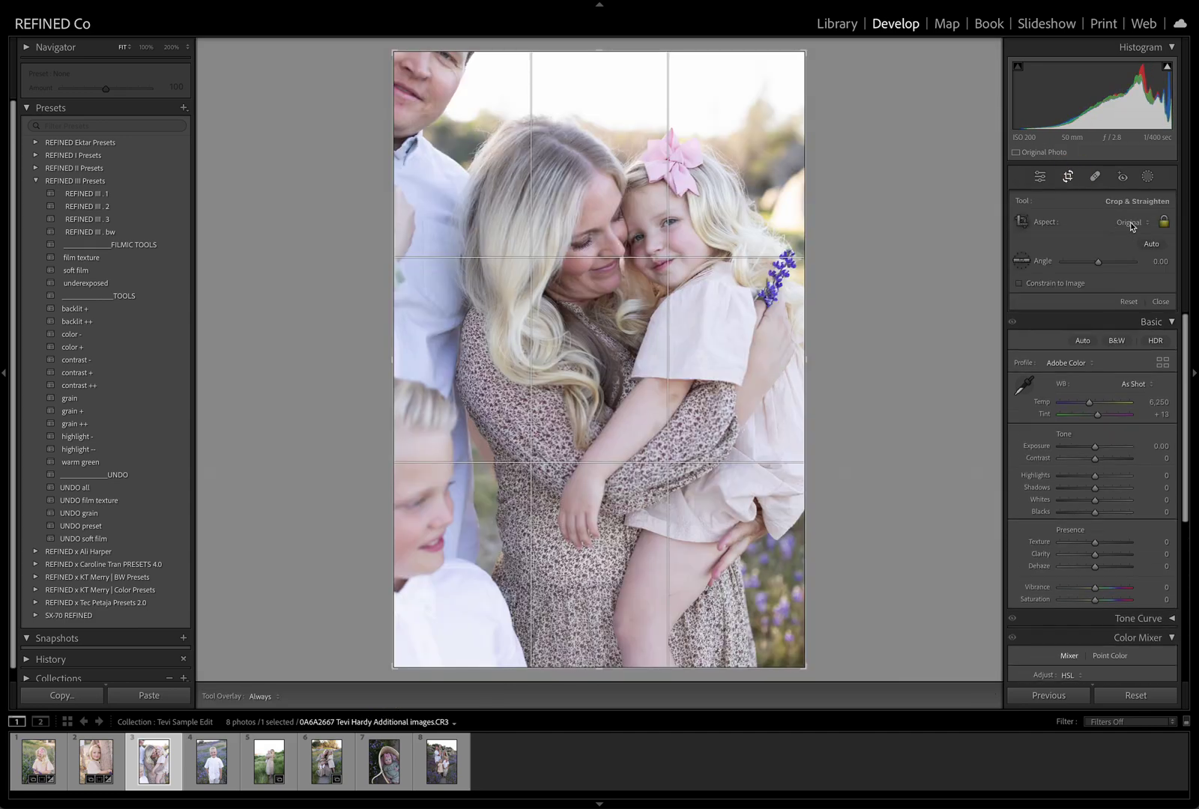
pyautogui.click(1130, 223)
pyautogui.click(1135, 336)
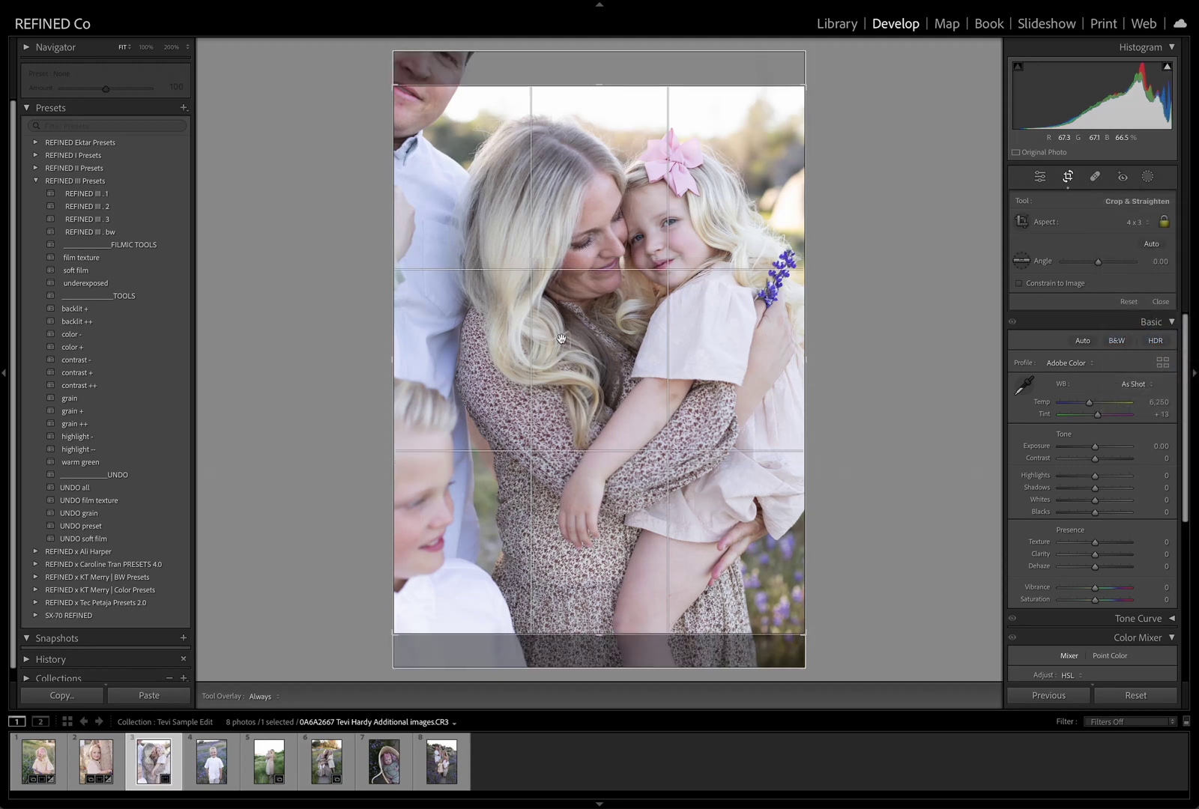
pyautogui.moveTo(561, 336); pyautogui.dragTo(554, 324)
pyautogui.moveTo(395, 632); pyautogui.dragTo(398, 632)
pyautogui.press('Return')
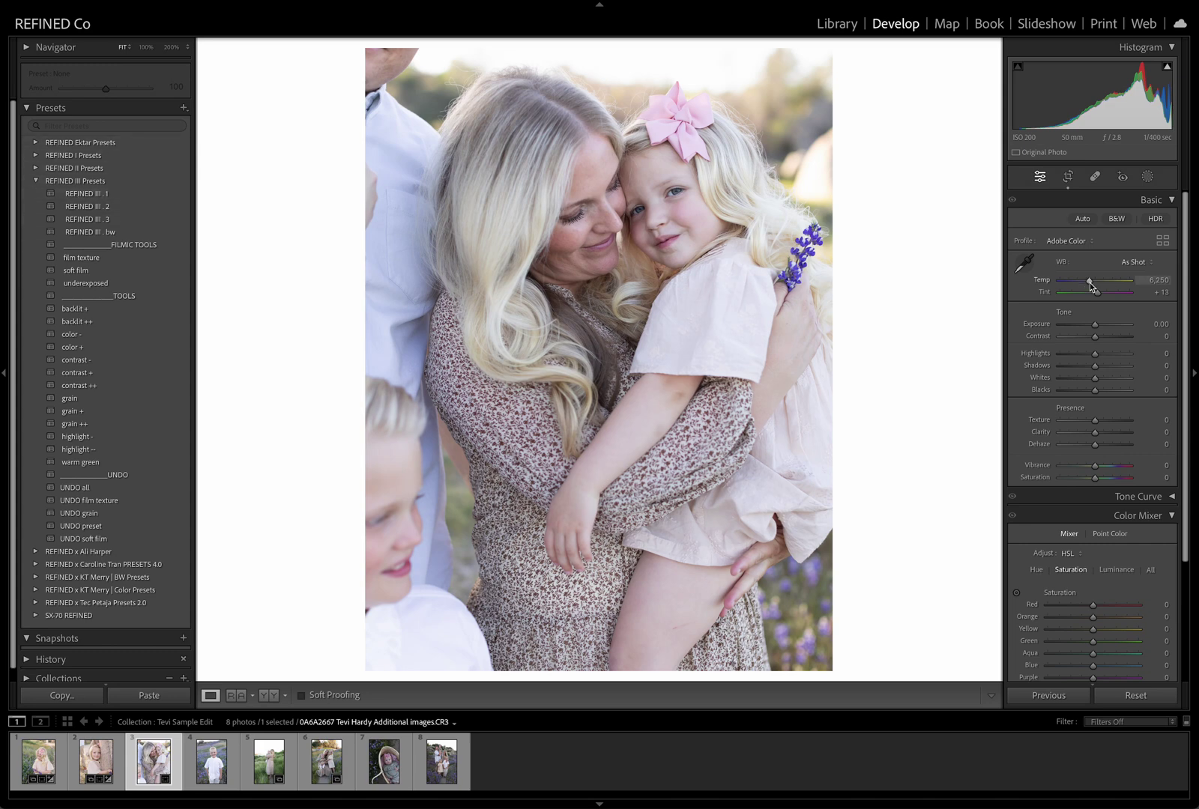
# Apply the REFINED III . 1 preset to the third photo with temperature 7,281, tint +16 and exposure 0.00
pyautogui.moveTo(1089, 281); pyautogui.dragTo(1092, 325)
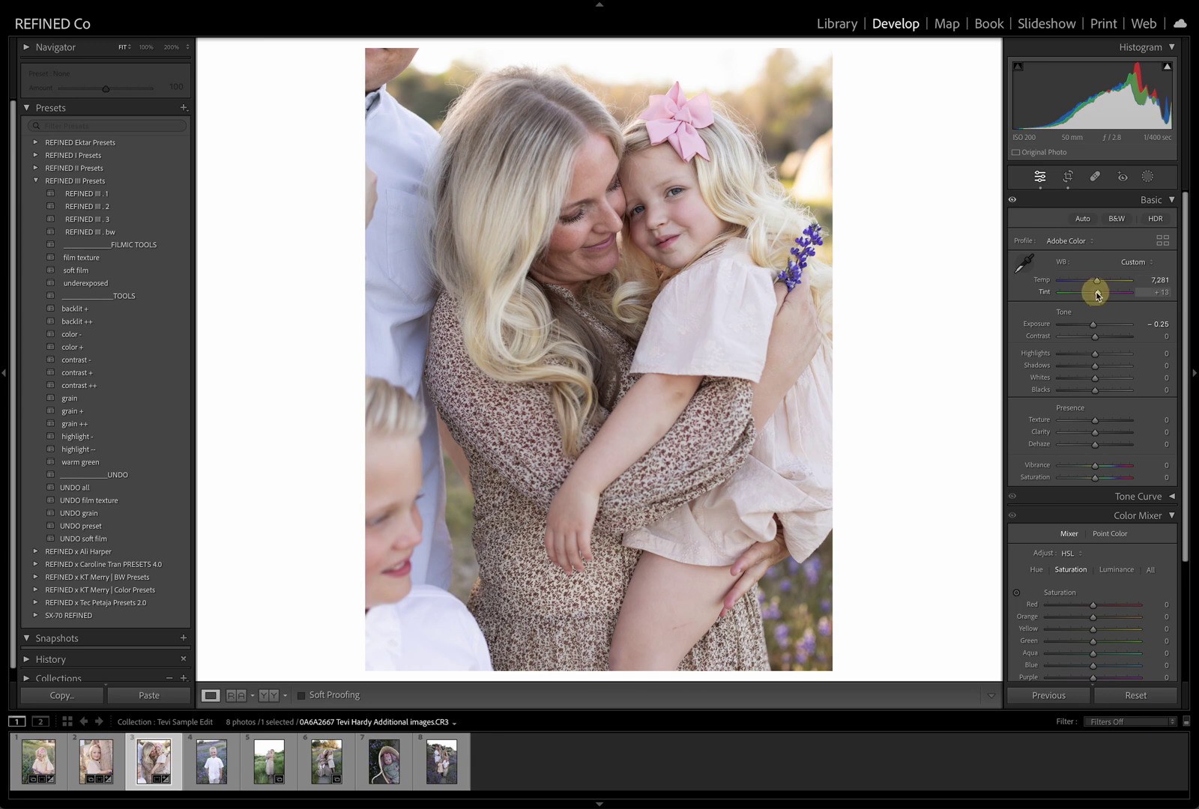
pyautogui.click(102, 195)
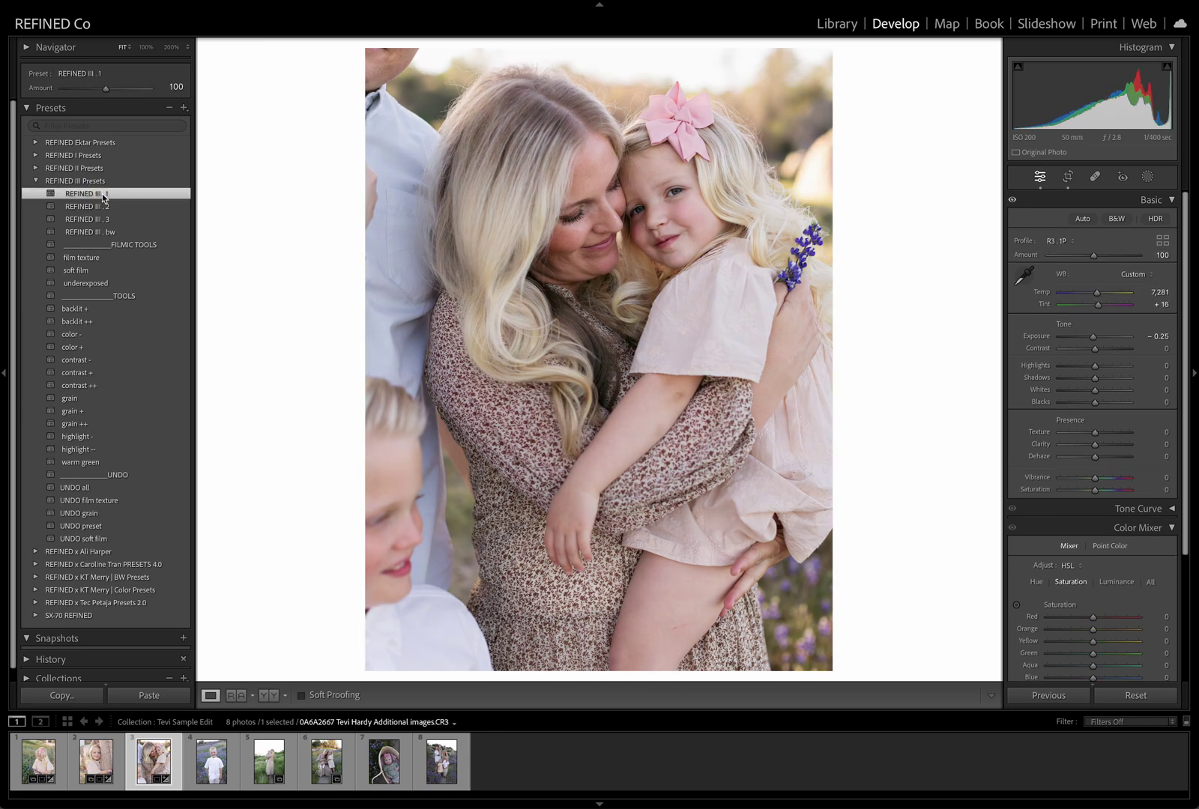
pyautogui.moveTo(1091, 339); pyautogui.dragTo(1094, 340)
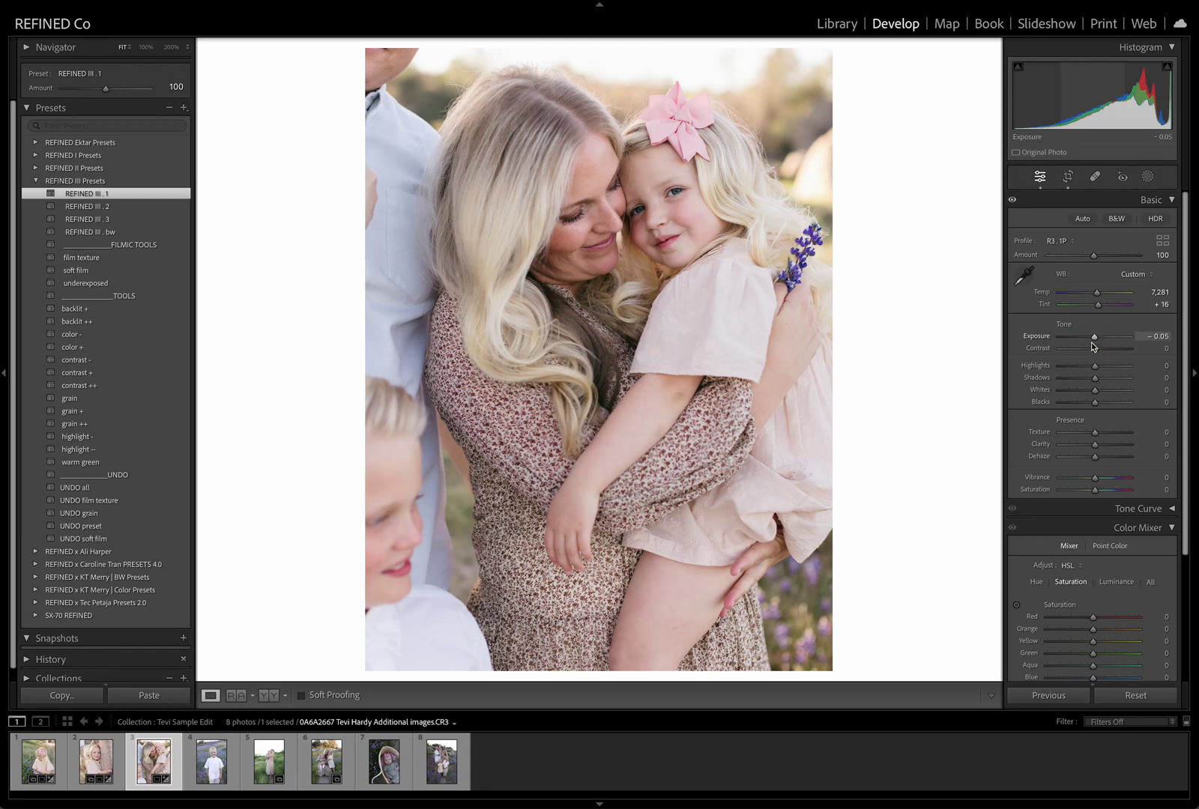
pyautogui.doubleClick(1093, 339)
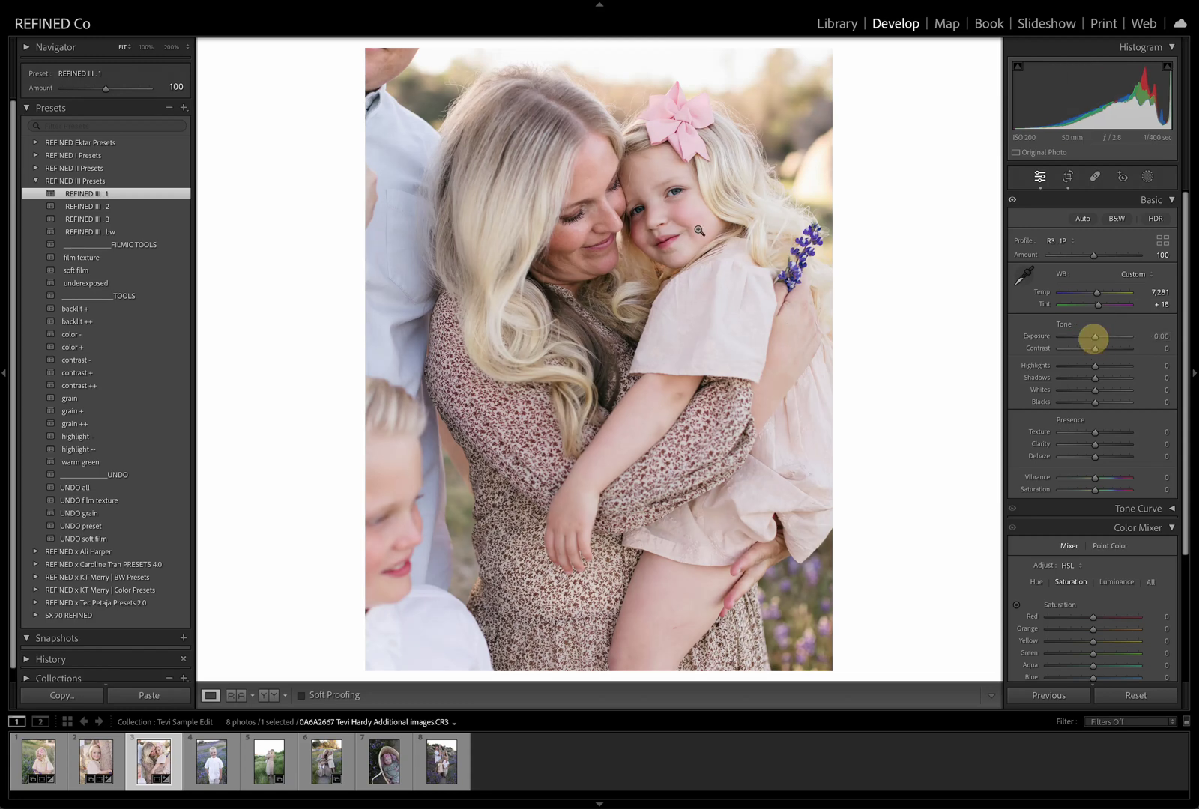
# With the third photo shown before and after side by side, set its temperature to about 7,152 and slightly raise the profile amount
pyautogui.click(268, 696)
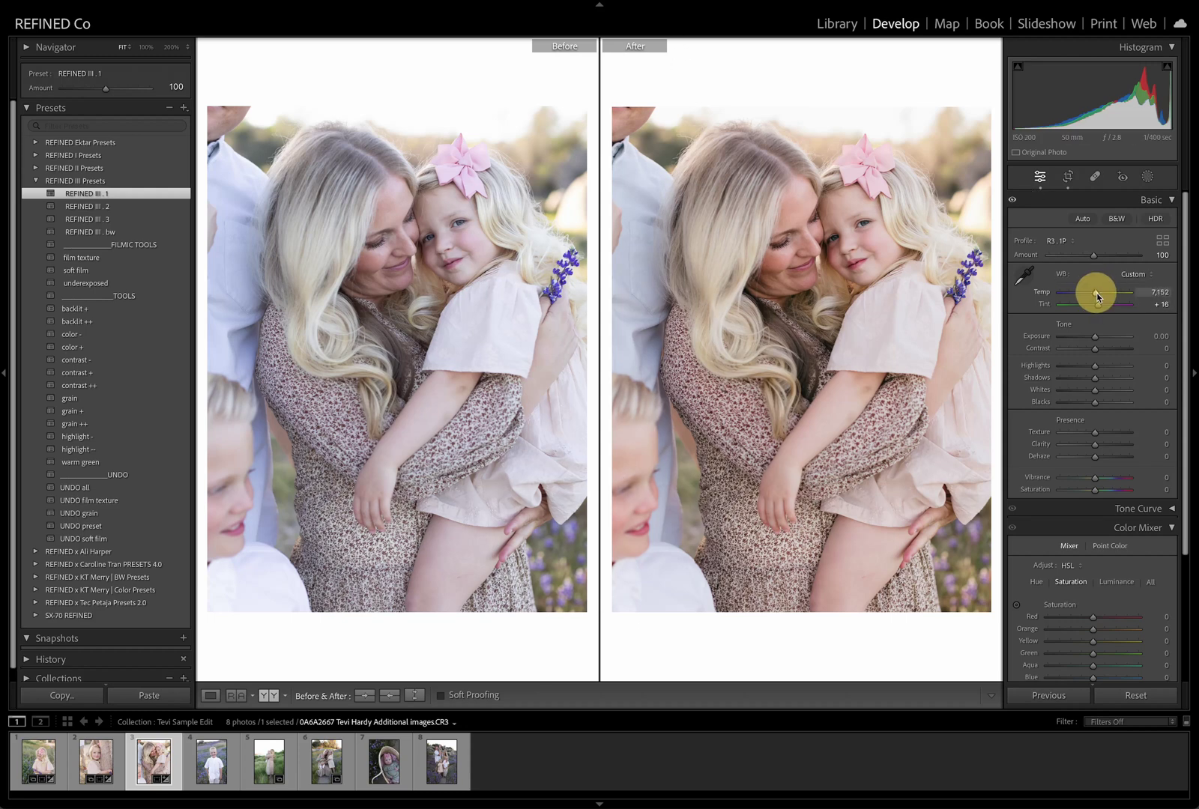
pyautogui.moveTo(1097, 294); pyautogui.dragTo(1097, 337)
pyautogui.moveTo(1096, 258); pyautogui.dragTo(1098, 258)
# Crop the fourth photo, the boy among the flowers, to a 4 x 3 aspect and shift the framing to cut off the sky
pyautogui.press('Right')
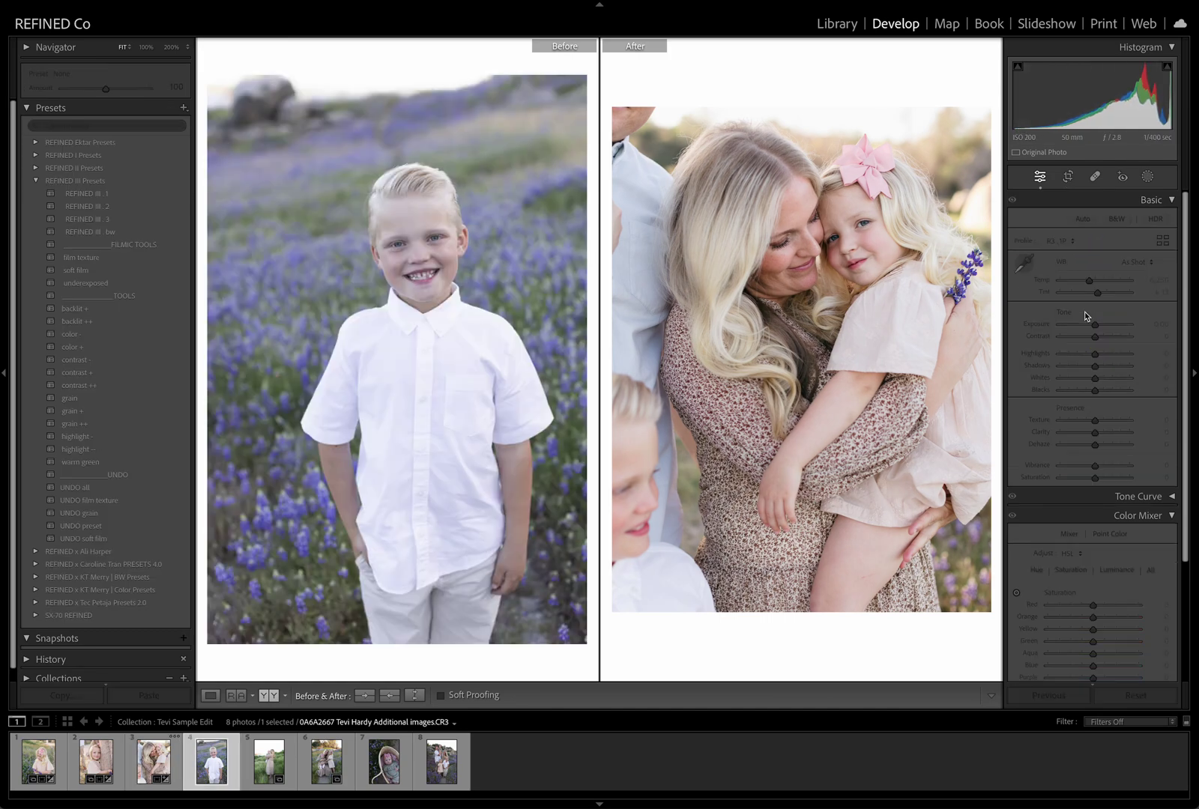
pyautogui.click(1069, 178)
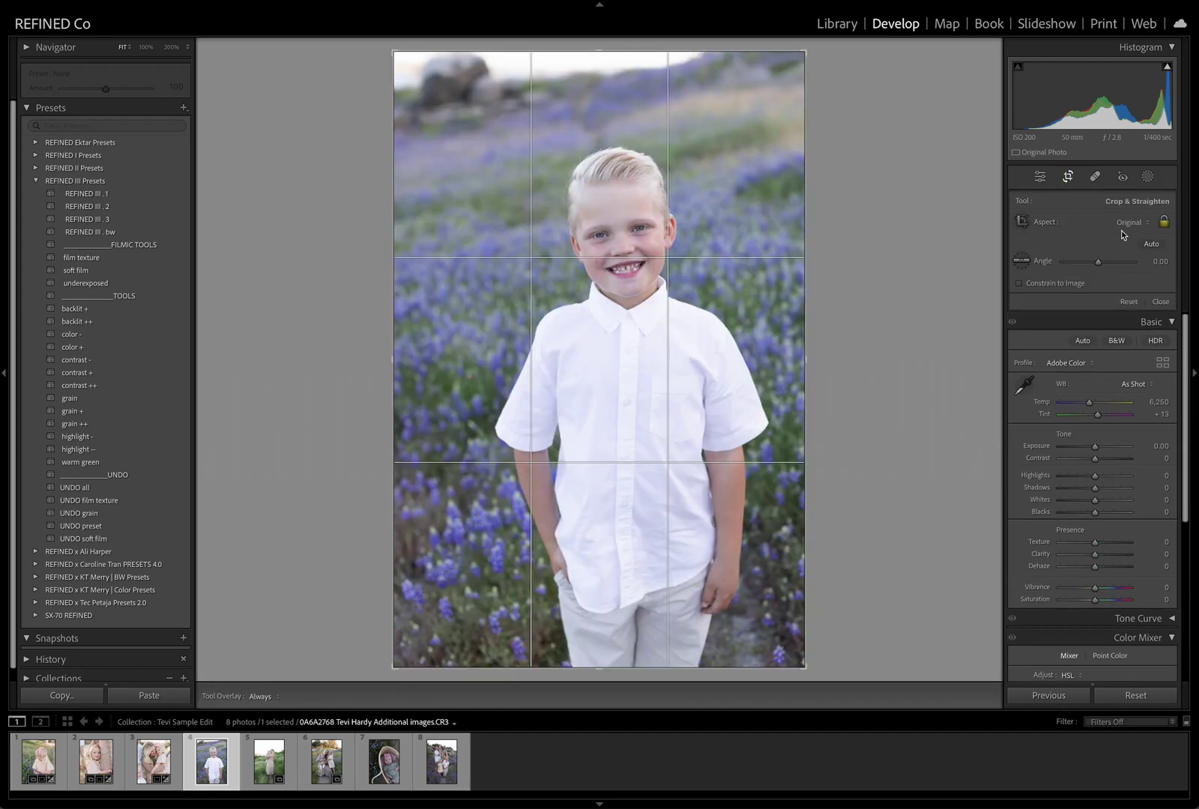
pyautogui.click(1128, 222)
pyautogui.click(1130, 330)
pyautogui.moveTo(934, 196); pyautogui.dragTo(934, 211)
pyautogui.moveTo(618, 268); pyautogui.dragTo(620, 246)
pyautogui.press('Return')
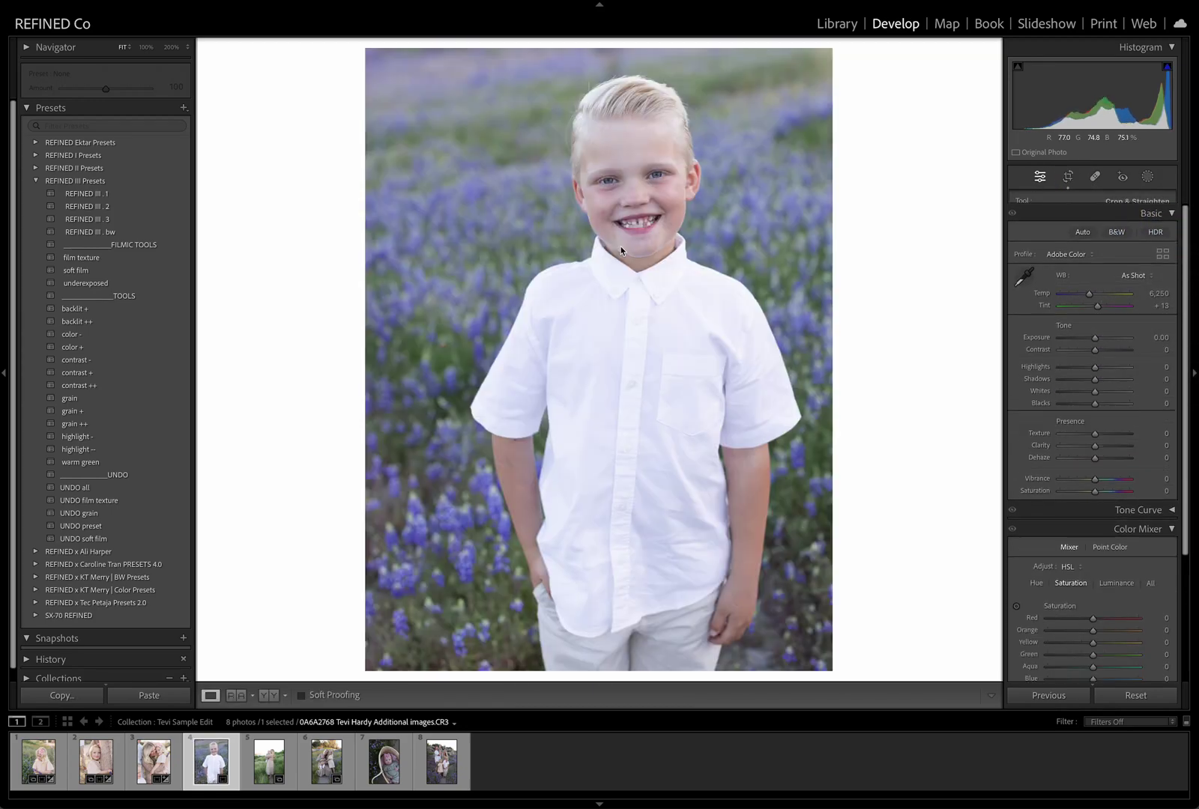
# Check the boy's face up close, and apply the REFINED III . 1 preset with temperature 7,607, tint +18 and exposure +0.10
pyautogui.click(621, 197)
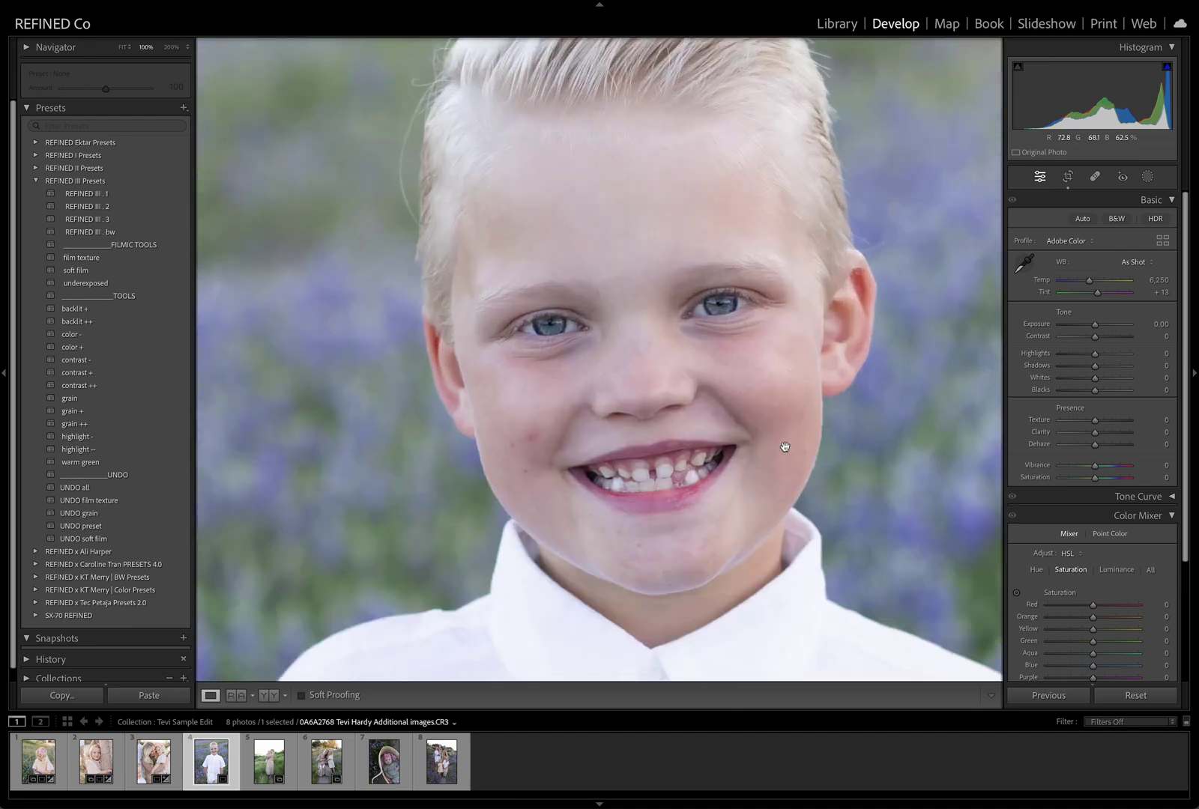
pyautogui.click(682, 423)
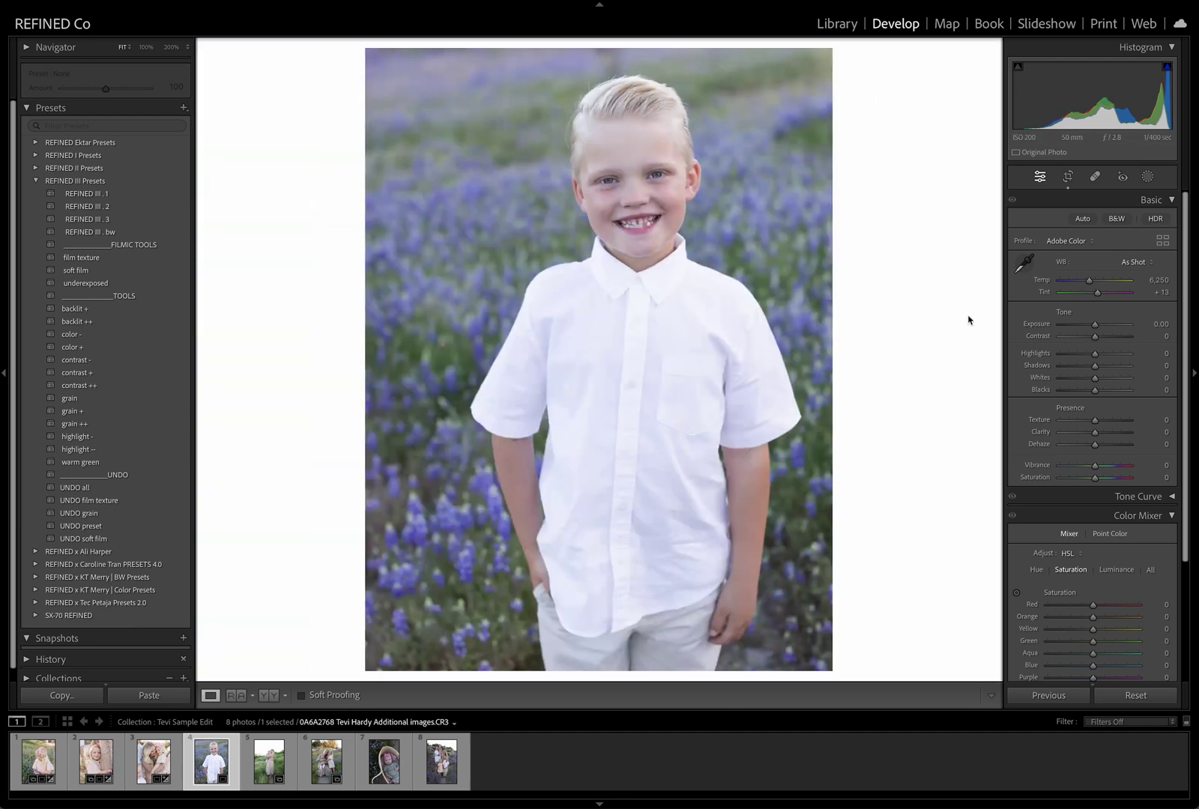
pyautogui.click(88, 194)
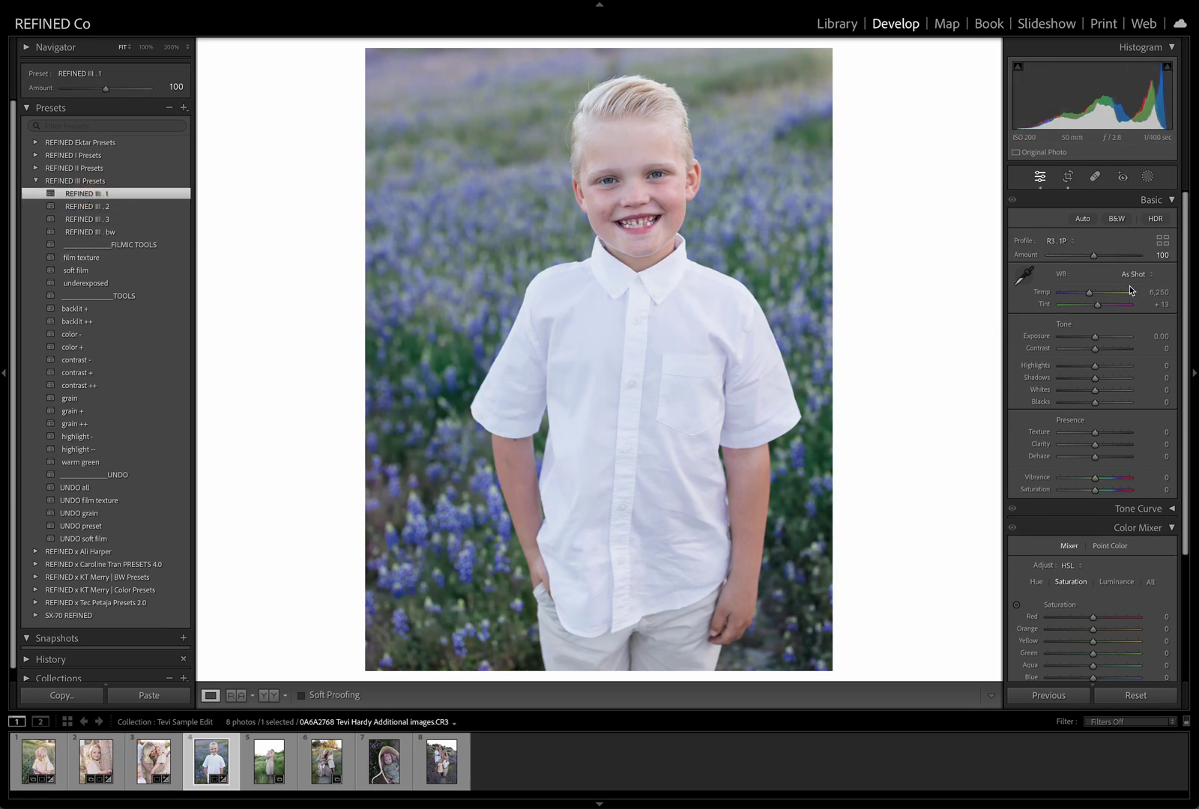
pyautogui.moveTo(1090, 294)
pyautogui.mouseDown()
pyautogui.moveTo(1095, 304)
pyautogui.moveTo(1095, 288)
pyautogui.mouseUp()
pyautogui.click(1097, 305)
pyautogui.moveTo(1095, 338); pyautogui.dragTo(1096, 337)
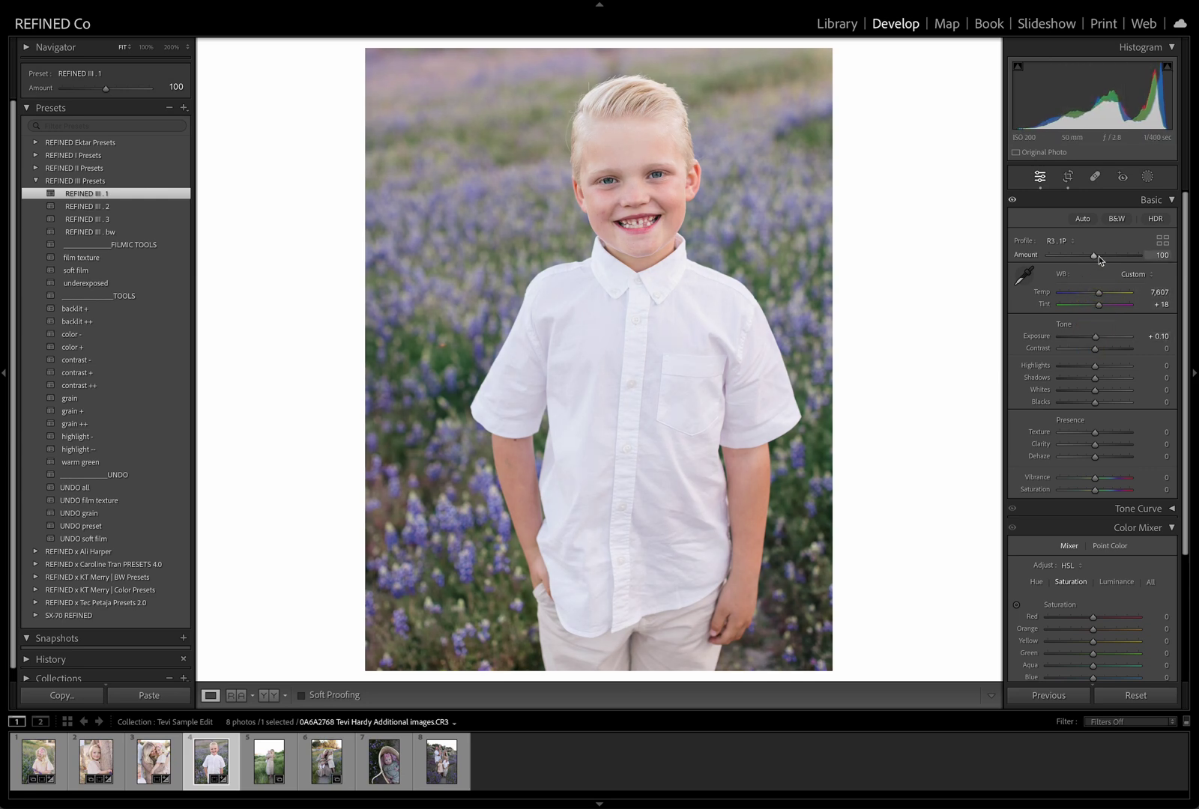
# Set the fourth photo's profile amount to 134, highlights to -15, contrast to +13 and tint to +16, and compare it before and after
pyautogui.moveTo(1099, 257); pyautogui.dragTo(1112, 257)
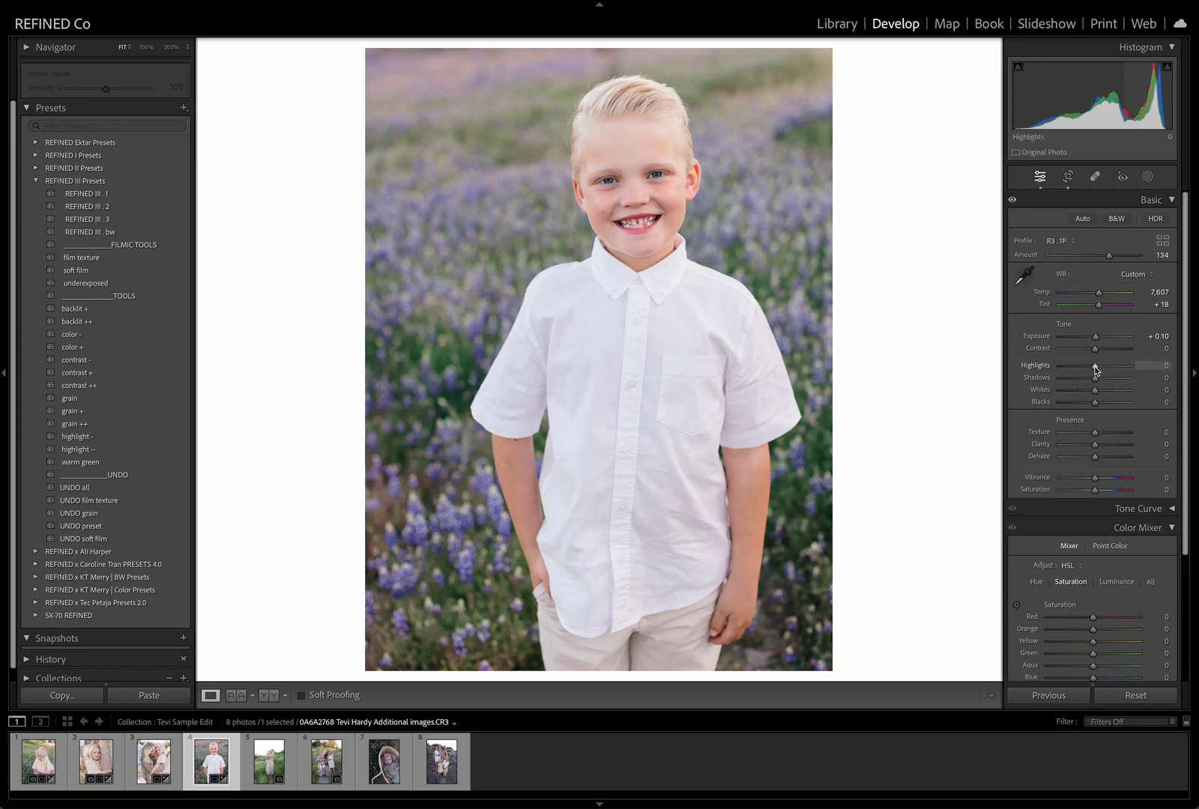
pyautogui.moveTo(1096, 369)
pyautogui.mouseDown()
pyautogui.moveTo(1081, 369)
pyautogui.moveTo(1099, 348)
pyautogui.mouseUp()
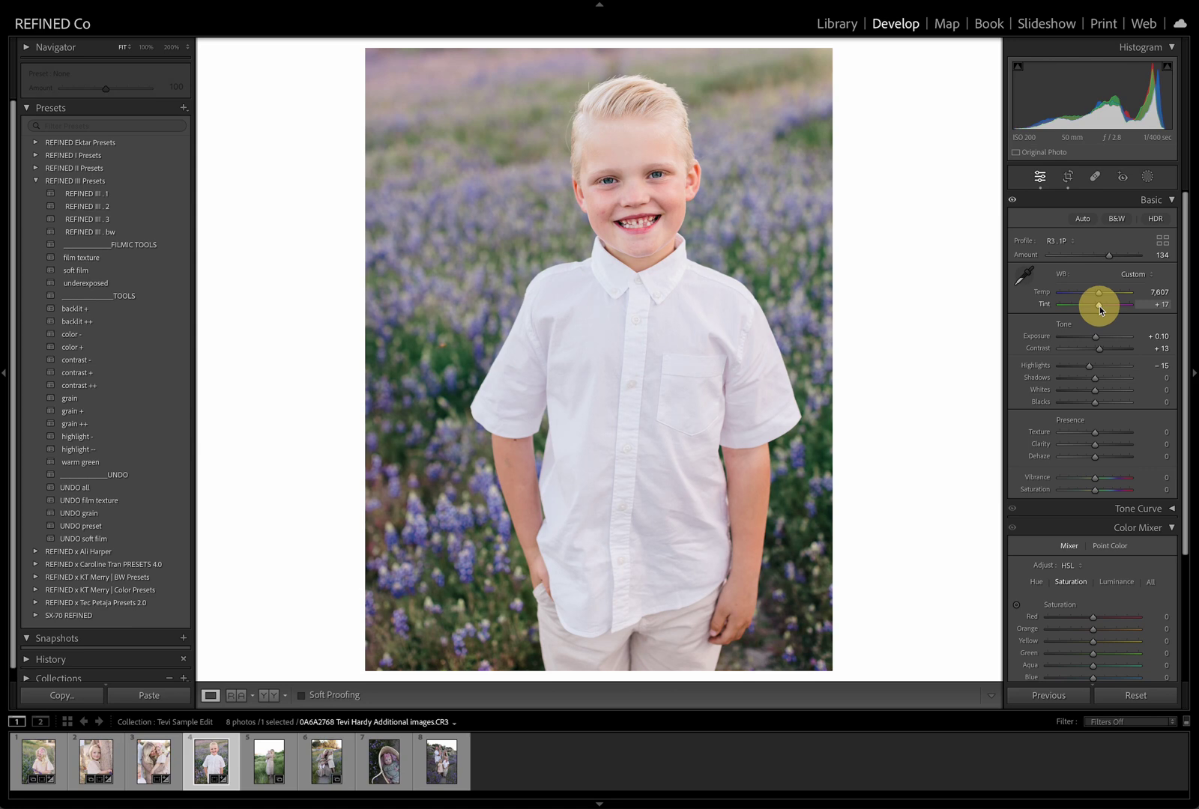
pyautogui.moveTo(1100, 307); pyautogui.dragTo(1098, 307)
pyautogui.click(269, 696)
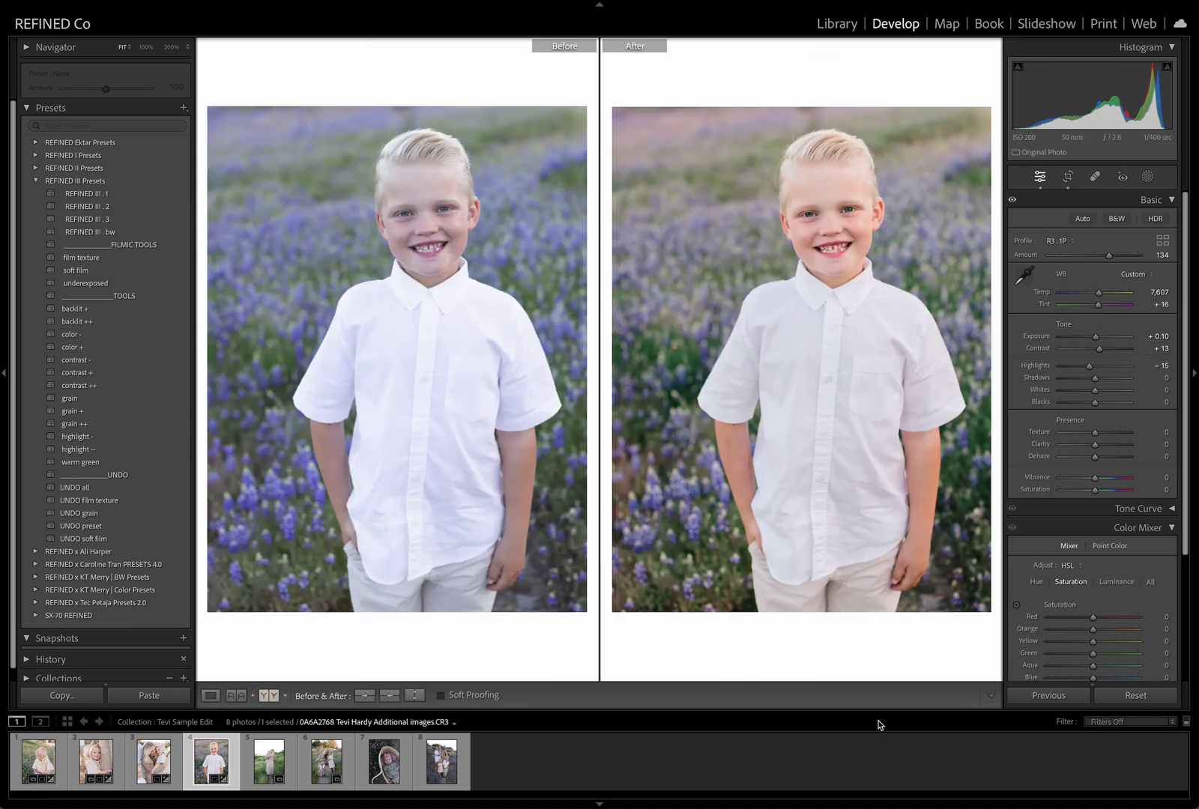
# Apply the REFINED III . 1 preset to the fifth photo with temperature 7,093, tint +21, exposure +0.25 and highlights -100
pyautogui.press('Right')
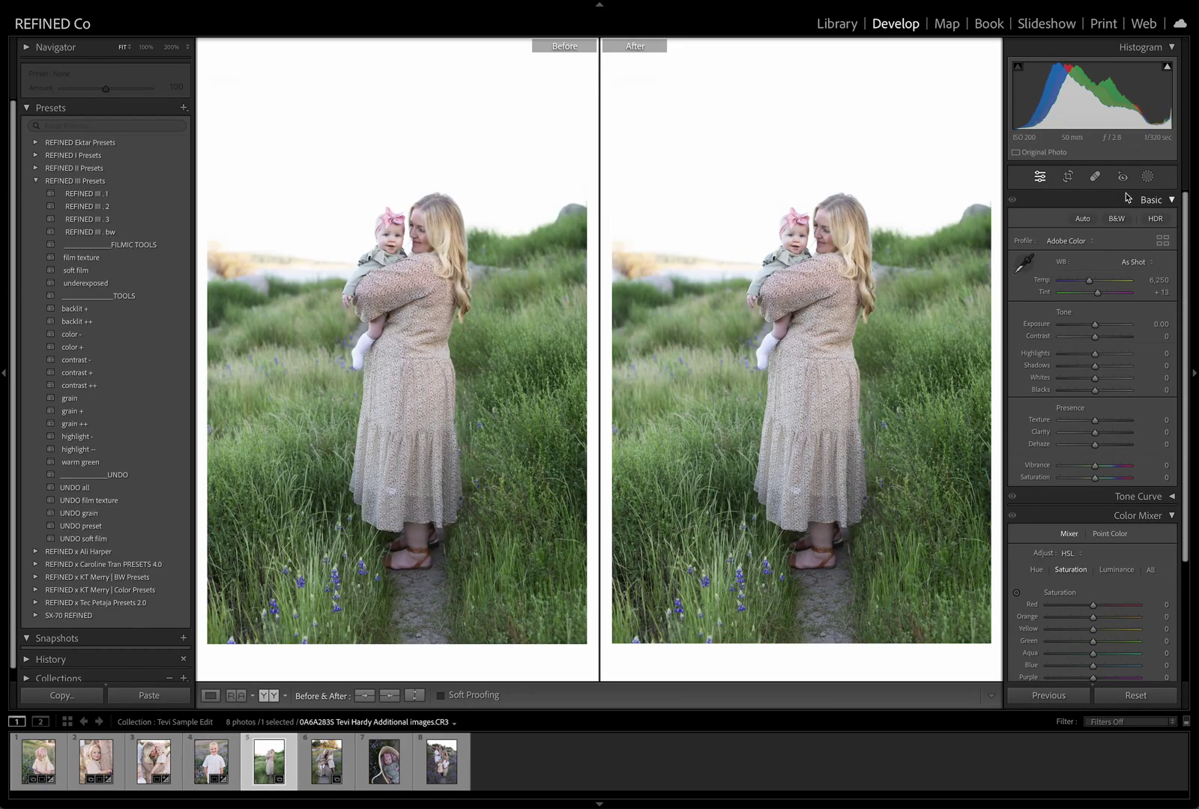
pyautogui.click(96, 195)
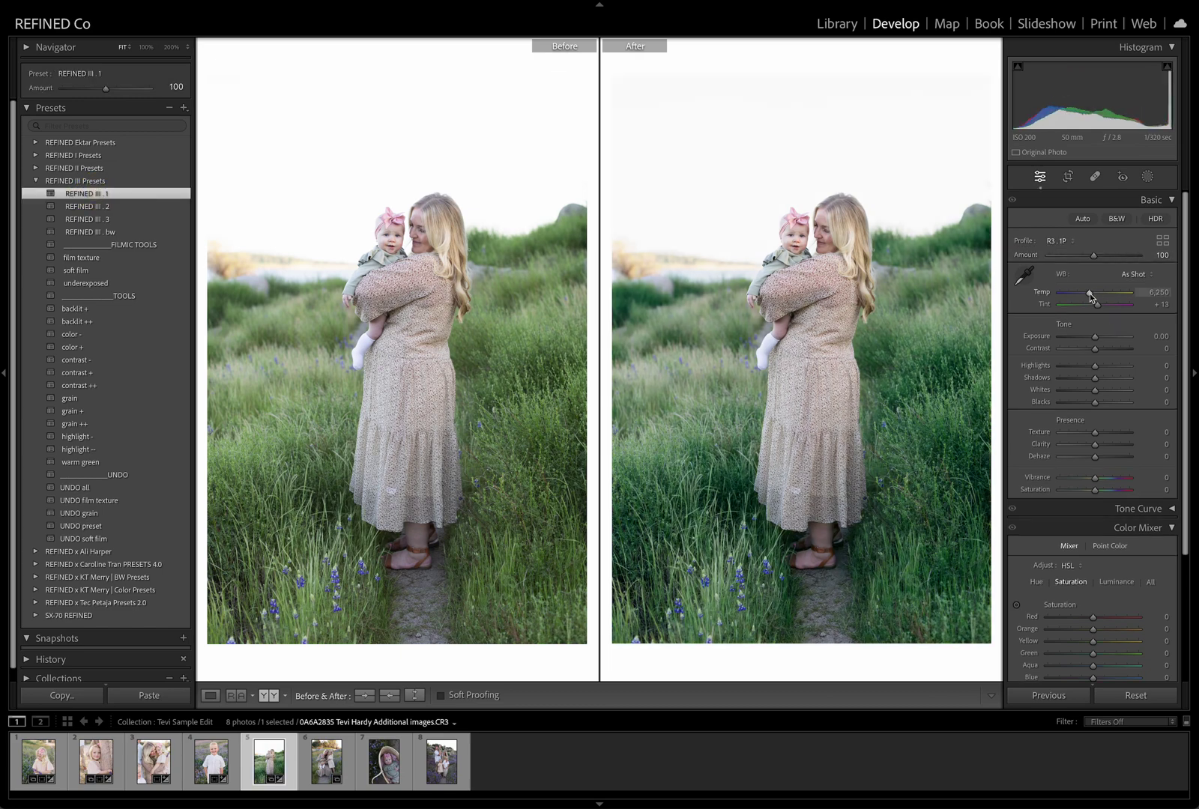
pyautogui.moveTo(1090, 293); pyautogui.dragTo(1095, 342)
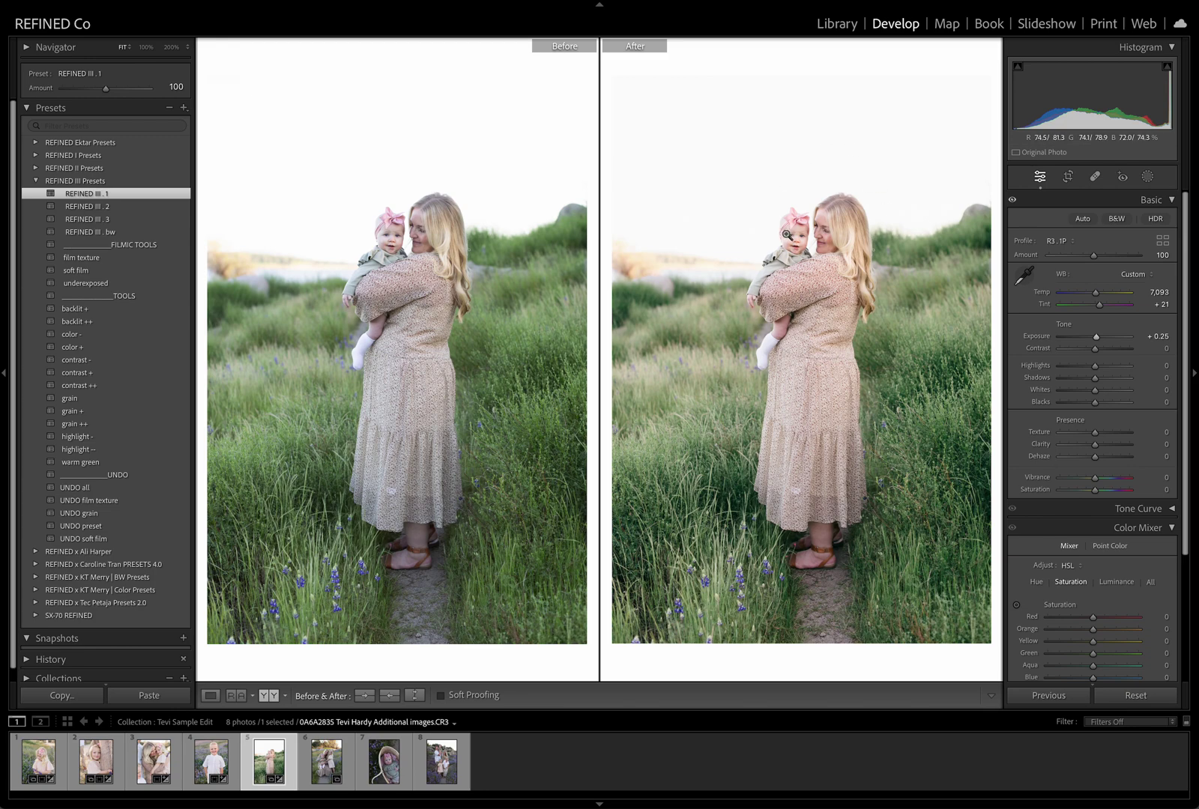
pyautogui.moveTo(1095, 366); pyautogui.dragTo(1050, 373)
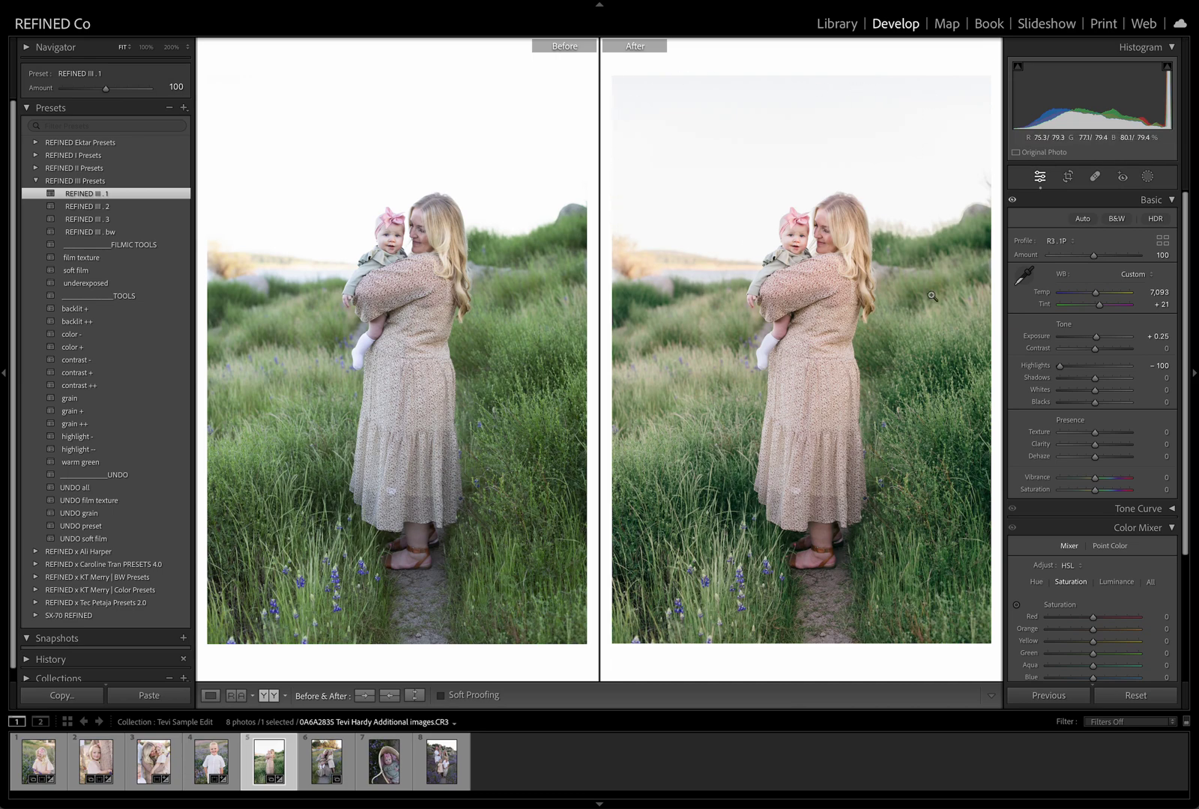
# Check the skin tones up close on the fifth photo, and refine it to tint +18, exposure +0.35 and temperature 7,253
pyautogui.click(830, 251)
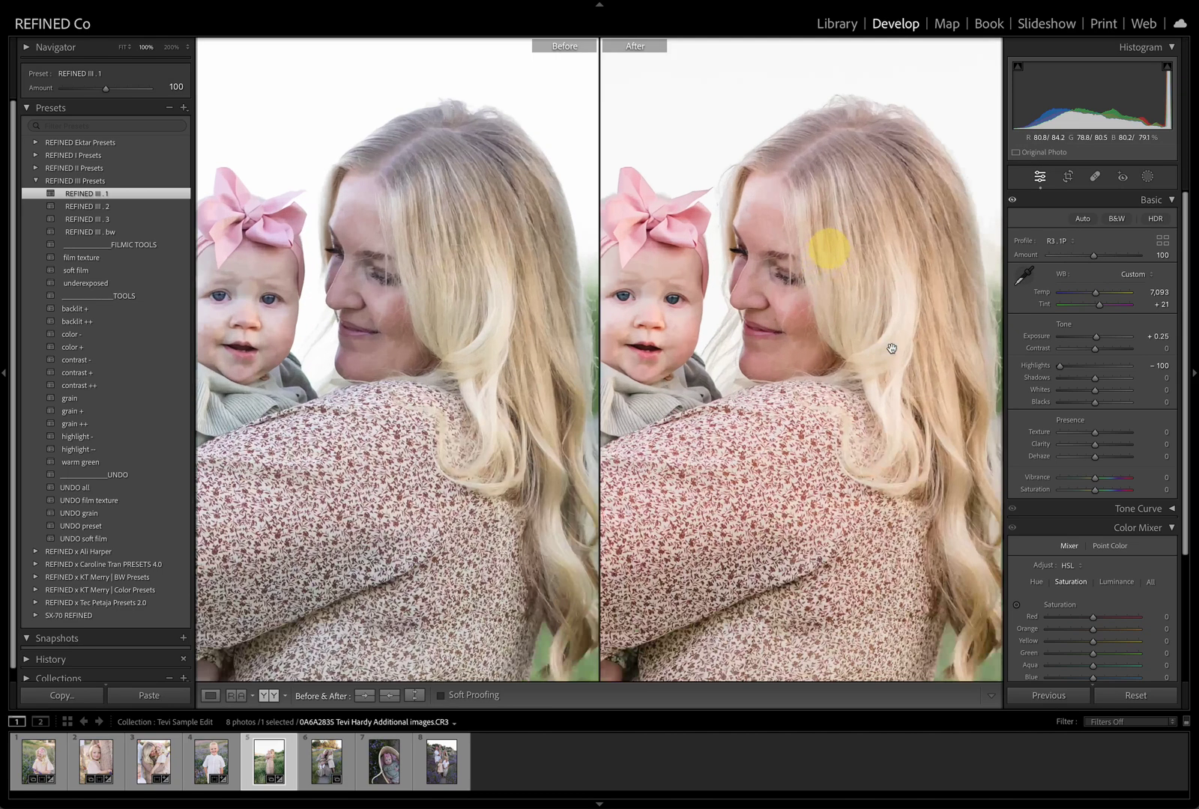
pyautogui.moveTo(796, 314); pyautogui.dragTo(864, 302)
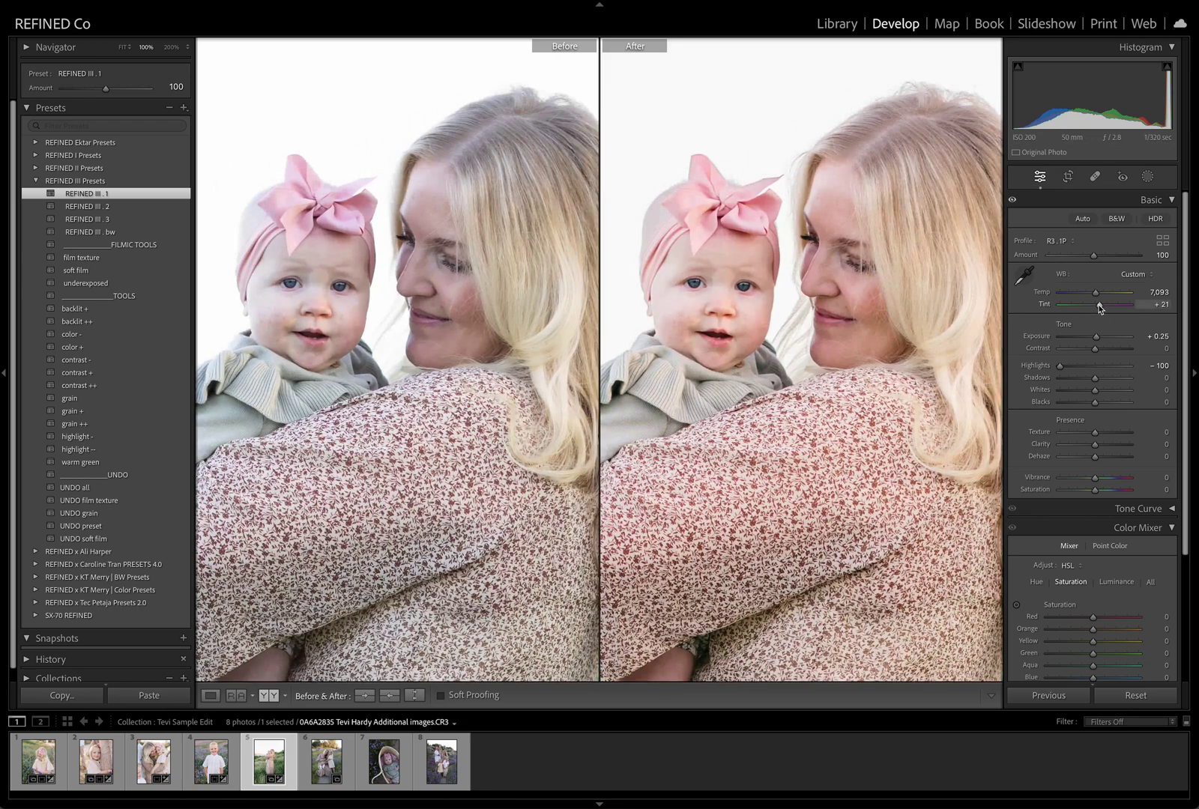
pyautogui.click(1099, 307)
pyautogui.moveTo(1099, 308)
pyautogui.mouseDown()
pyautogui.moveTo(1098, 337)
pyautogui.moveTo(1097, 299)
pyautogui.mouseUp()
pyautogui.click(872, 318)
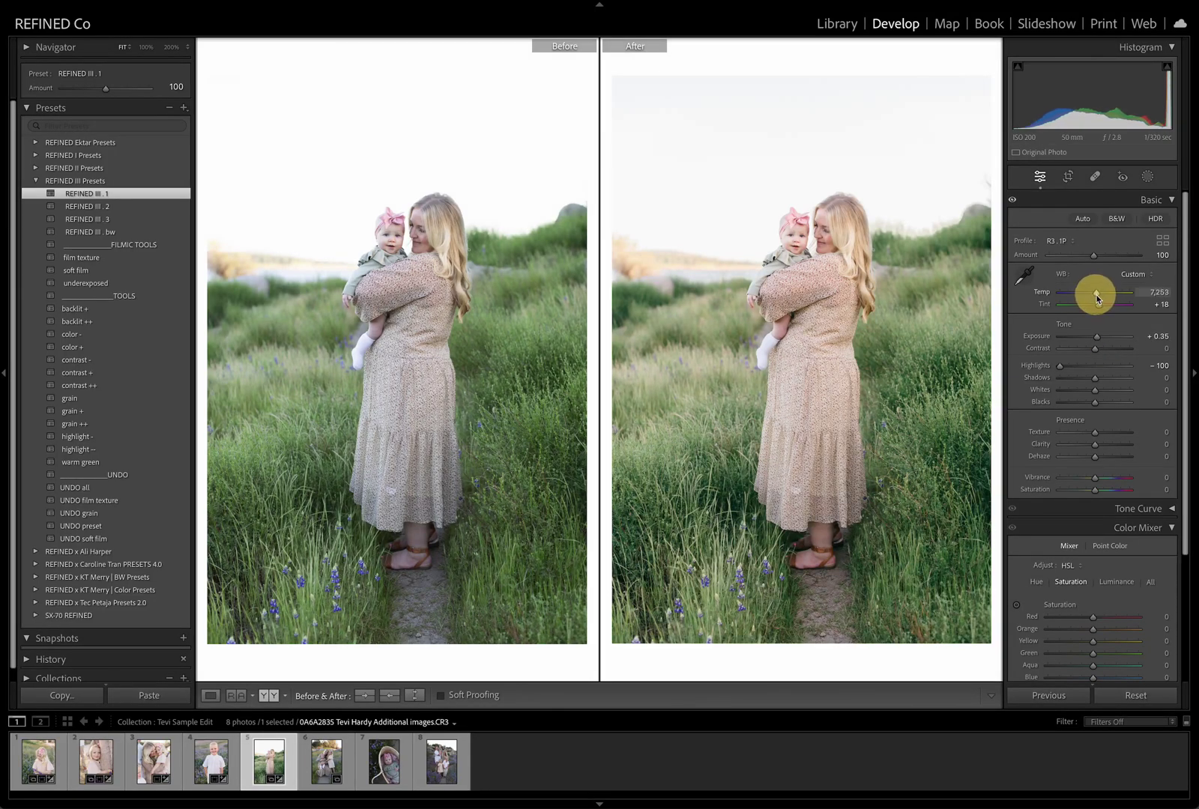
# Apply the soft film preset to the fifth photo at an amount of 17, with contrast +2 and exposure +0.25
pyautogui.click(88, 271)
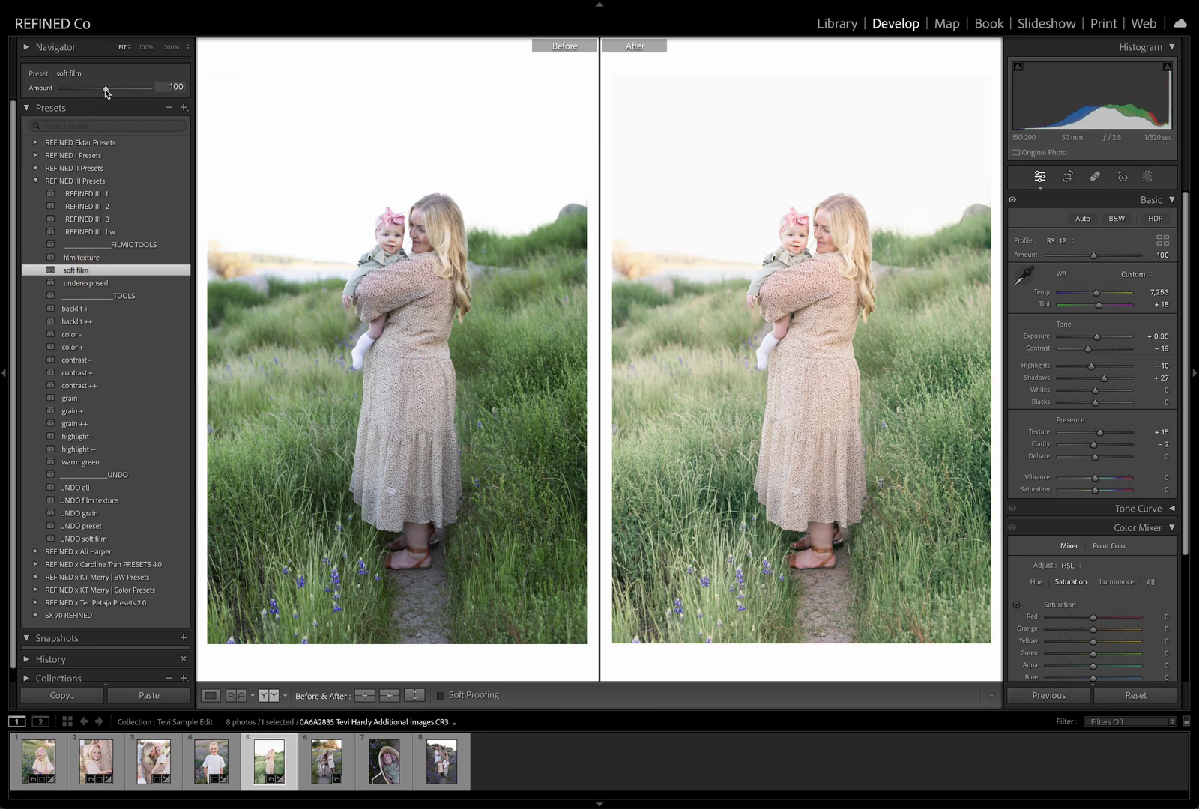
pyautogui.moveTo(106, 88); pyautogui.dragTo(70, 92)
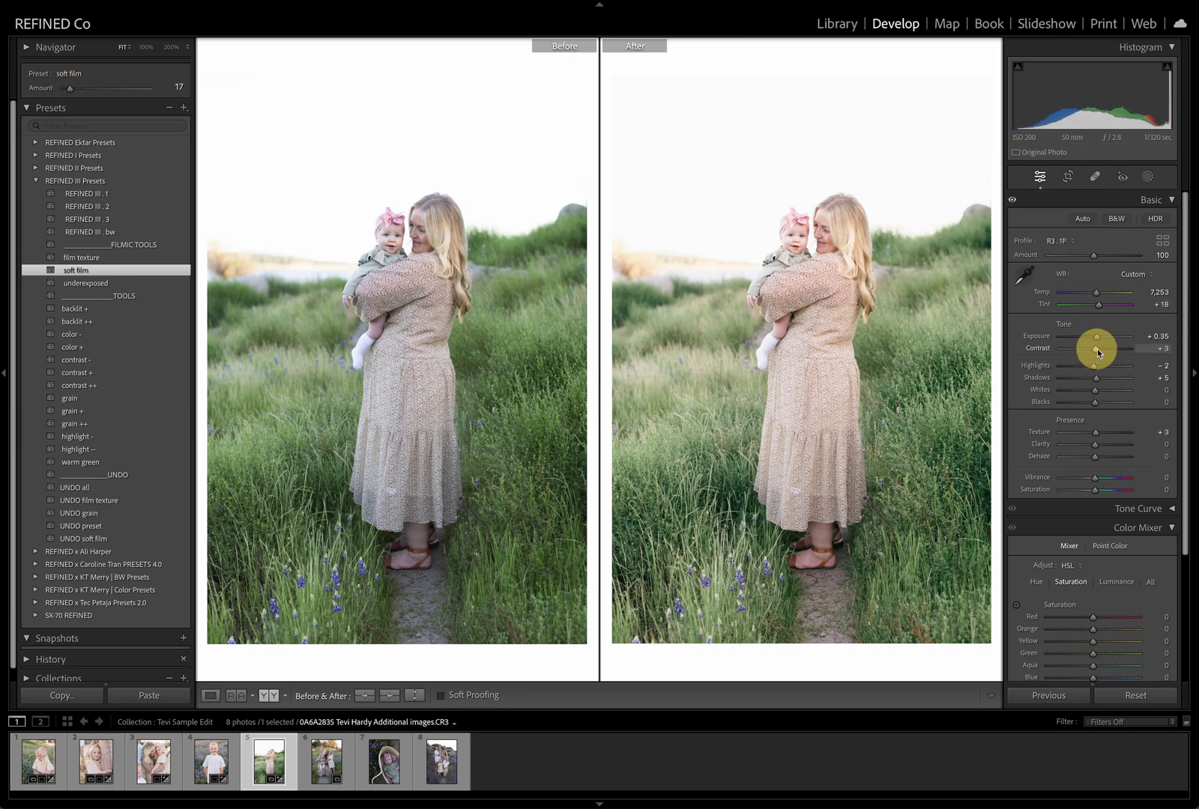
pyautogui.moveTo(1097, 348); pyautogui.dragTo(1098, 340)
# Crop the sixth photo, the seated mother with two girls, to a 4 x 3 aspect
pyautogui.press('Right')
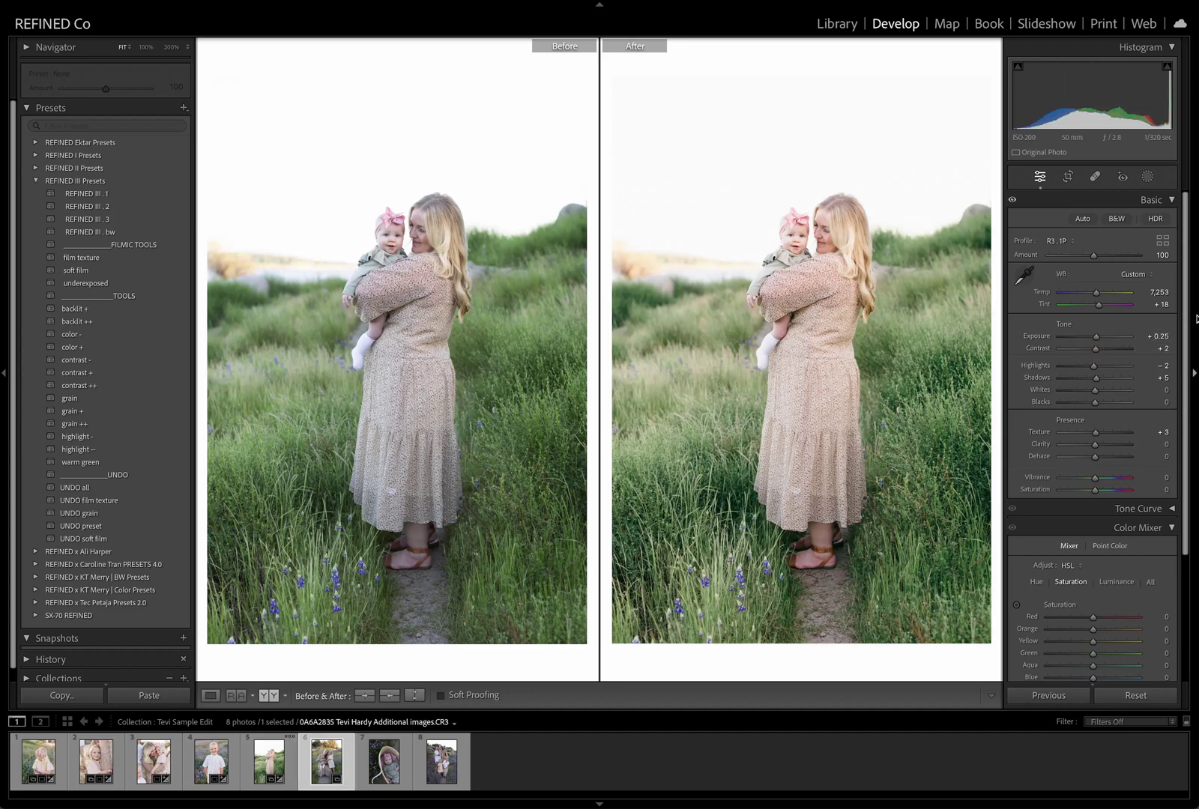
pyautogui.click(1068, 176)
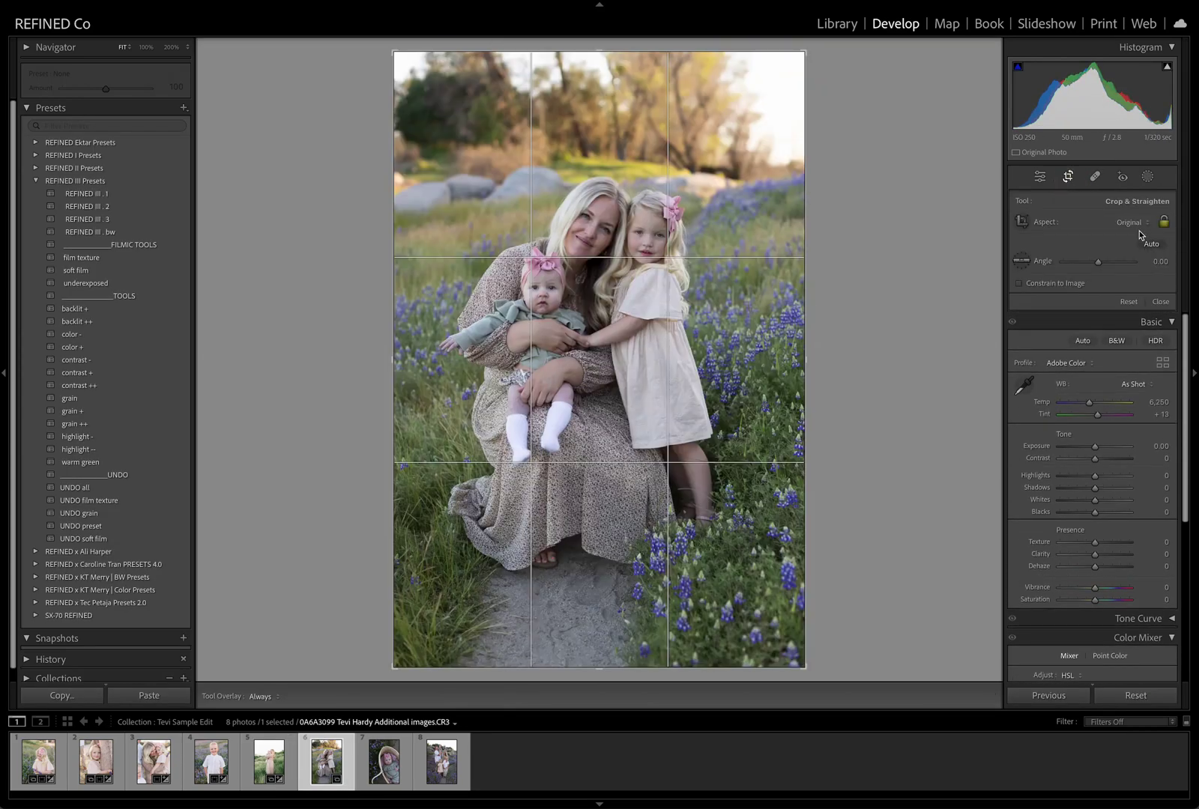
pyautogui.click(1146, 224)
pyautogui.click(1128, 339)
pyautogui.moveTo(887, 218); pyautogui.dragTo(889, 225)
pyautogui.doubleClick(593, 258)
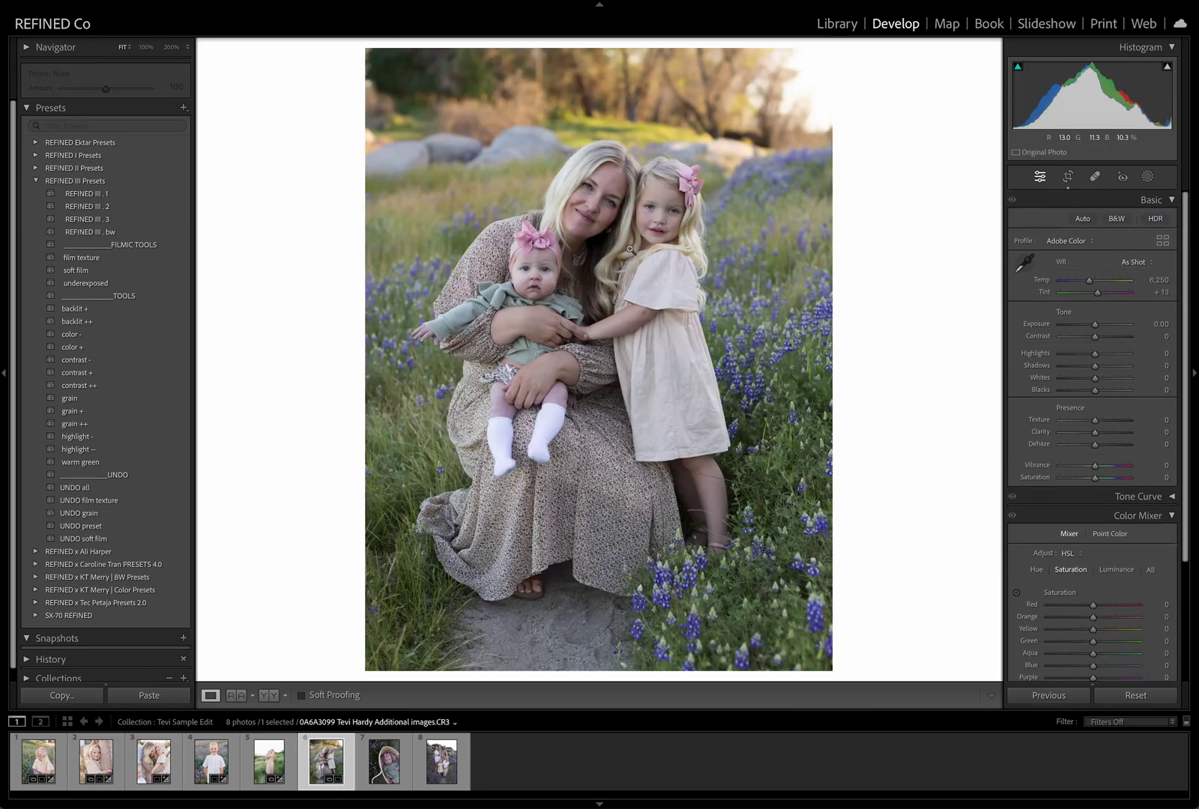
# Apply the REFINED III . 1 preset to the sixth photo with profile amount 106, exposure +0.85, temperature 6,722 and tint +17
pyautogui.click(89, 194)
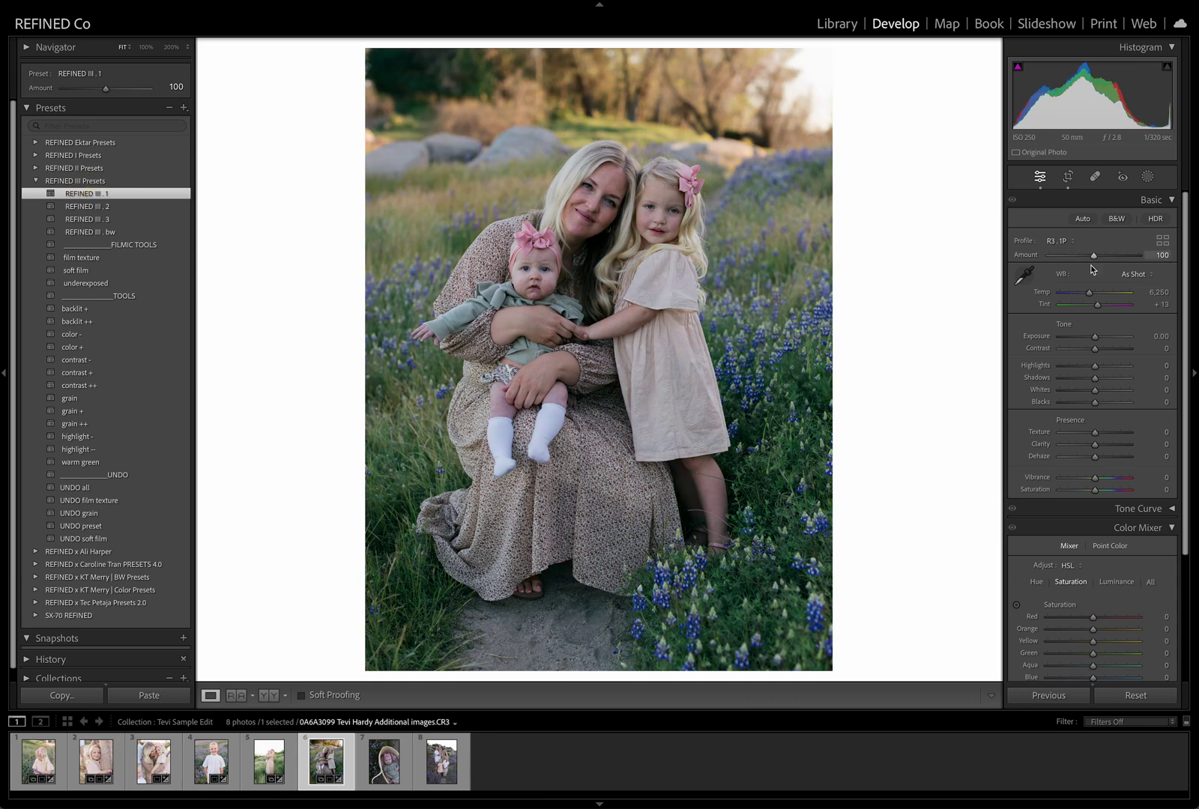
pyautogui.moveTo(1095, 335); pyautogui.dragTo(1099, 306)
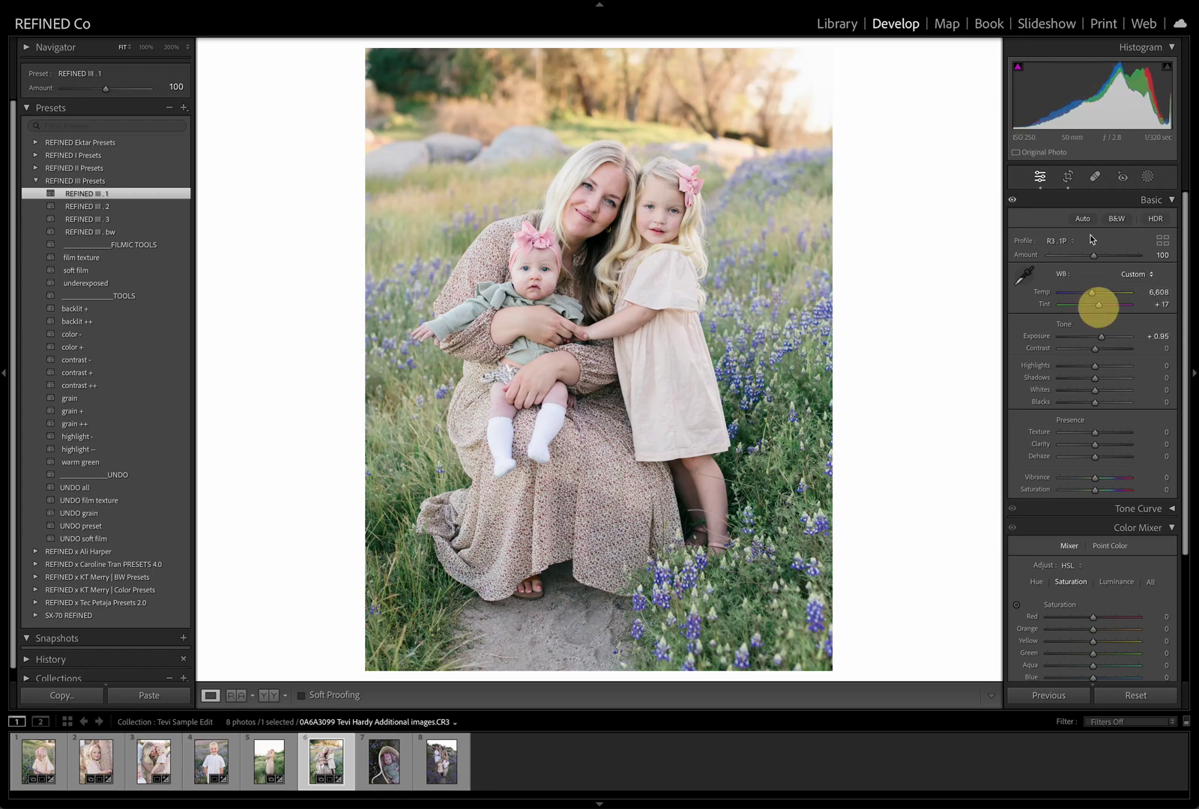
pyautogui.moveTo(1094, 256); pyautogui.dragTo(1096, 260)
pyautogui.moveTo(1099, 336); pyautogui.dragTo(1093, 292)
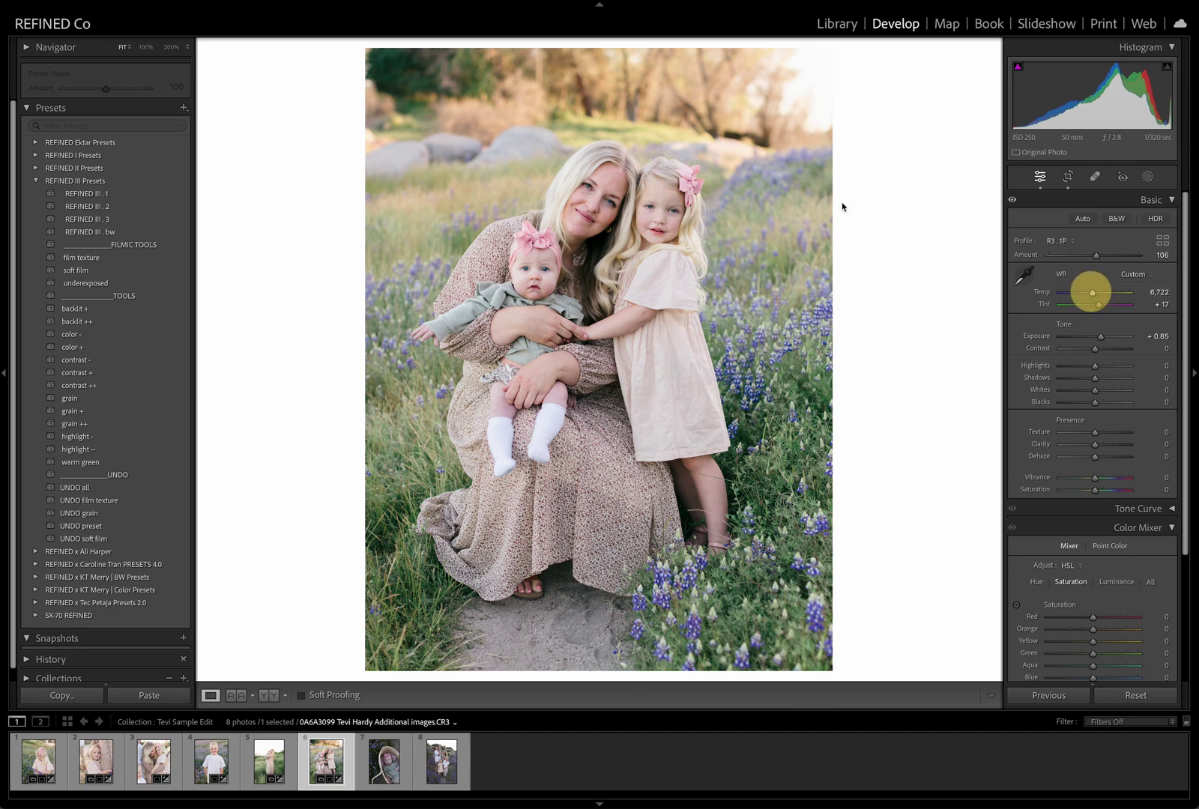
# Compare the sixth photo before and after side by side, zoomed to 100% on the mother's and older girl's faces
pyautogui.click(270, 695)
pyautogui.click(821, 245)
pyautogui.moveTo(804, 387); pyautogui.dragTo(831, 353)
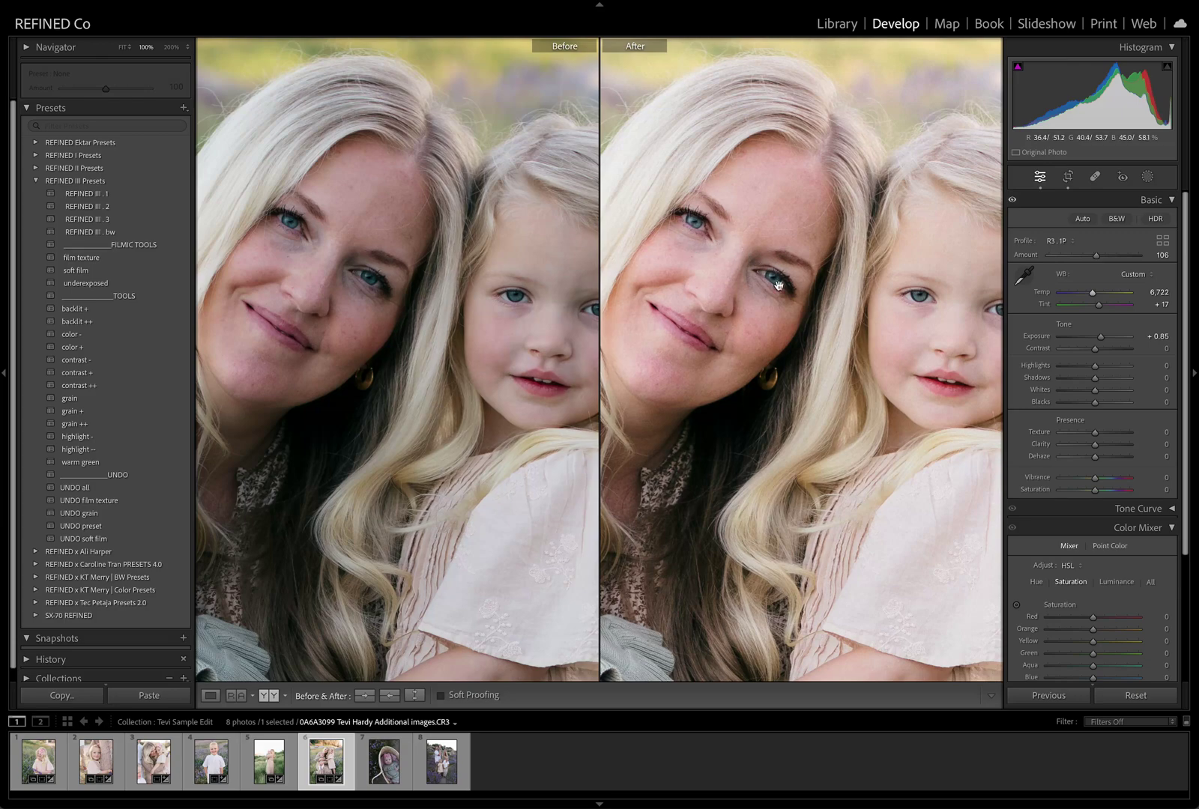
# Compare the sixth photo's before and after close up on the baby's face, the hands and the dresses, and return to the full image
pyautogui.moveTo(923, 303); pyautogui.dragTo(835, 269)
pyautogui.moveTo(894, 409); pyautogui.dragTo(992, 372)
pyautogui.moveTo(707, 408); pyautogui.dragTo(738, 225)
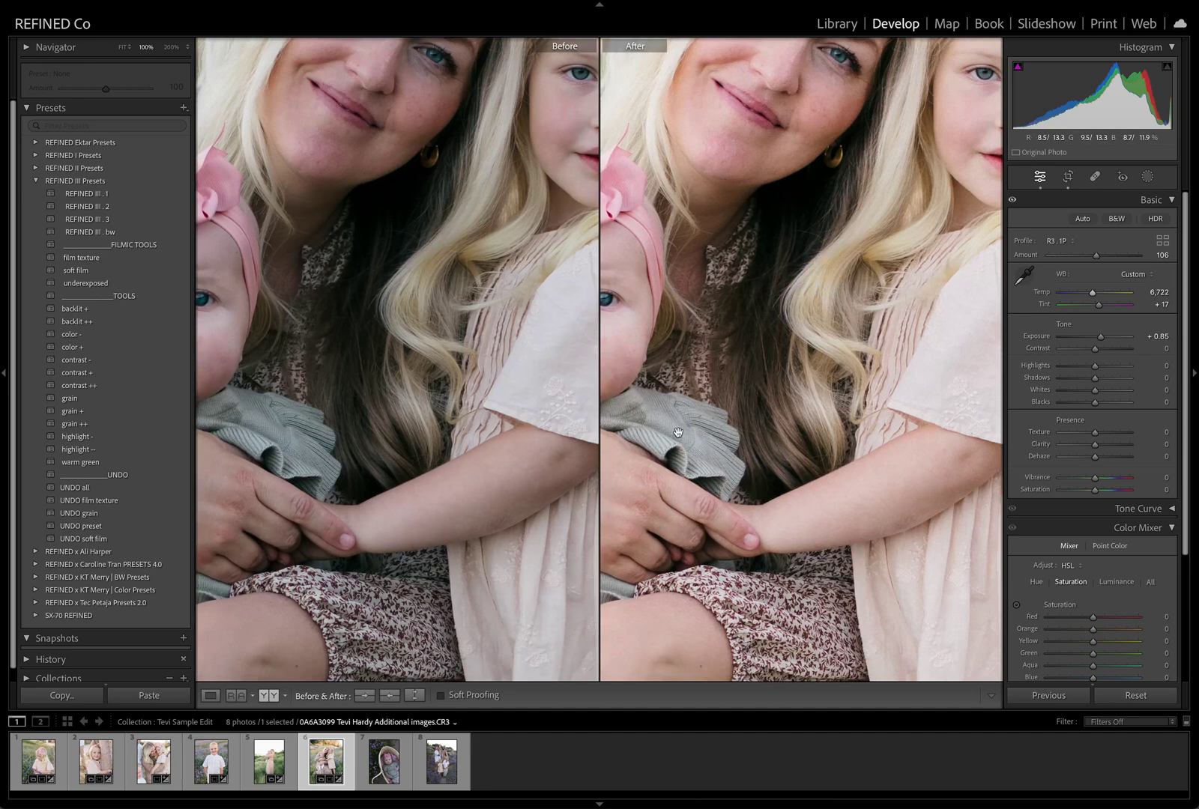
pyautogui.moveTo(678, 433); pyautogui.dragTo(777, 415)
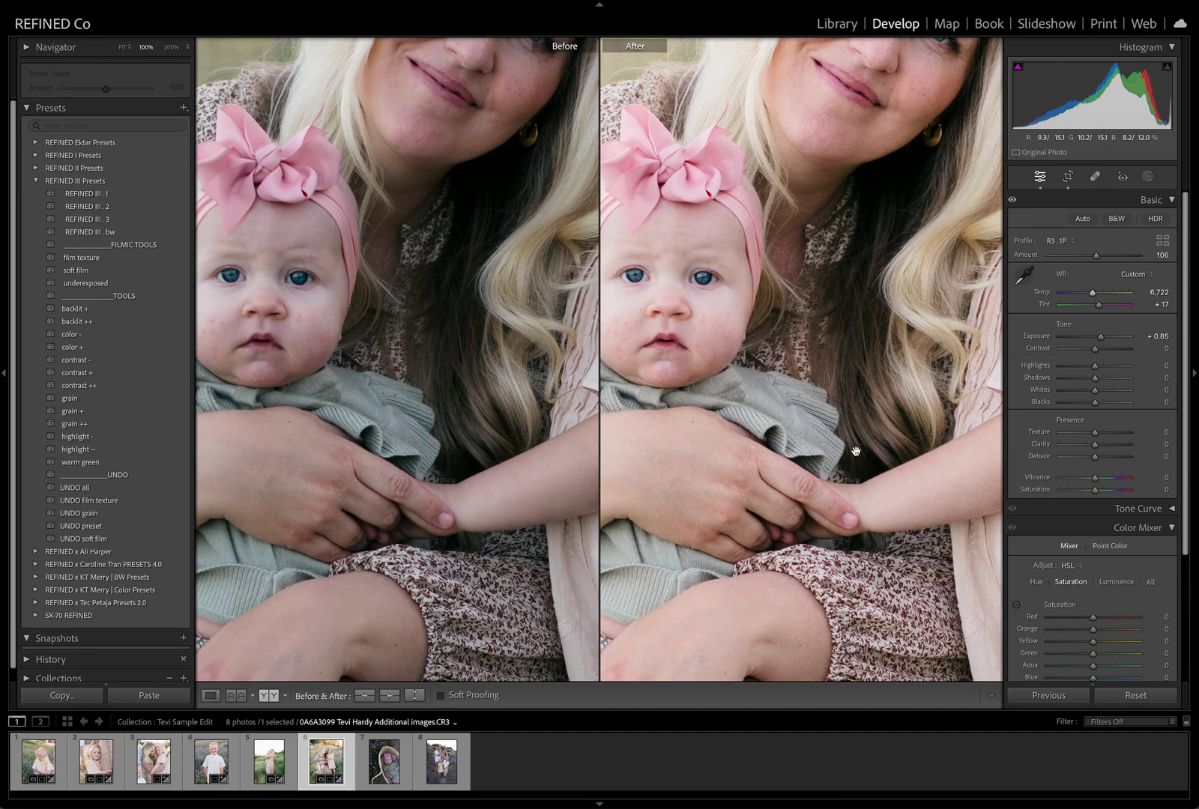
pyautogui.moveTo(714, 449); pyautogui.dragTo(759, 435)
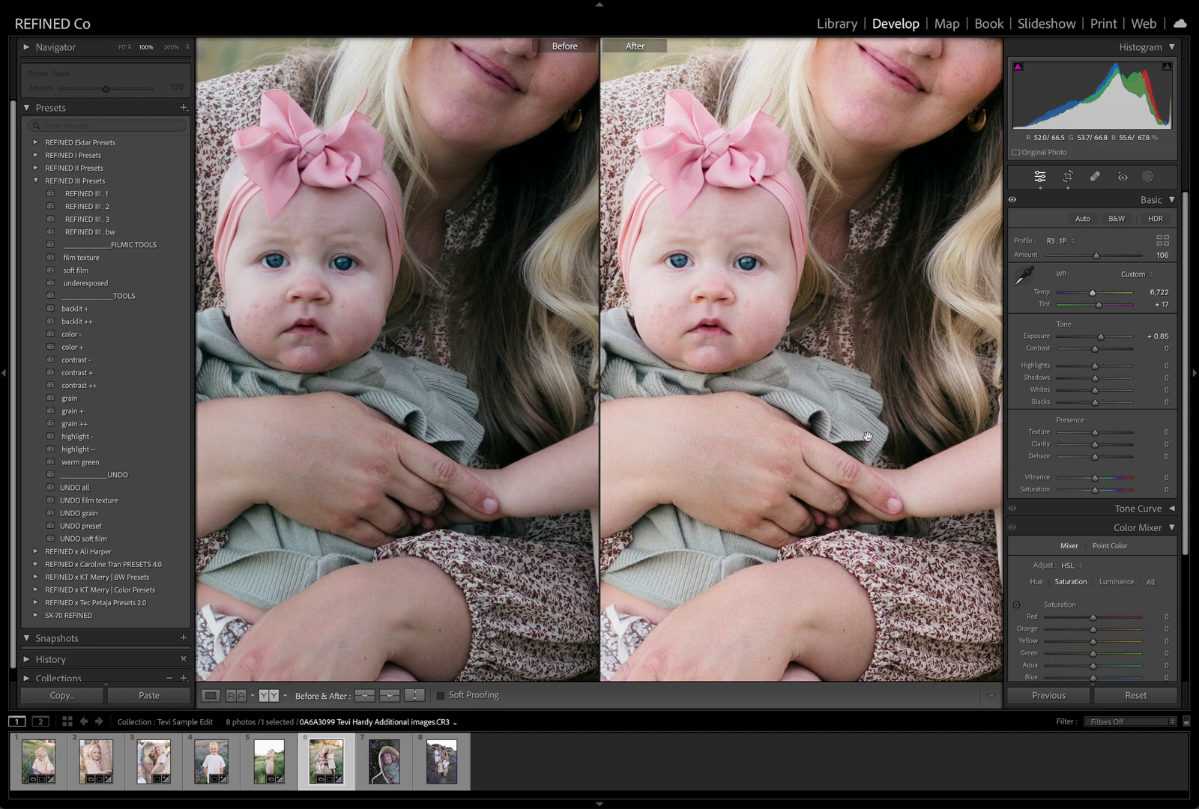
pyautogui.click(891, 421)
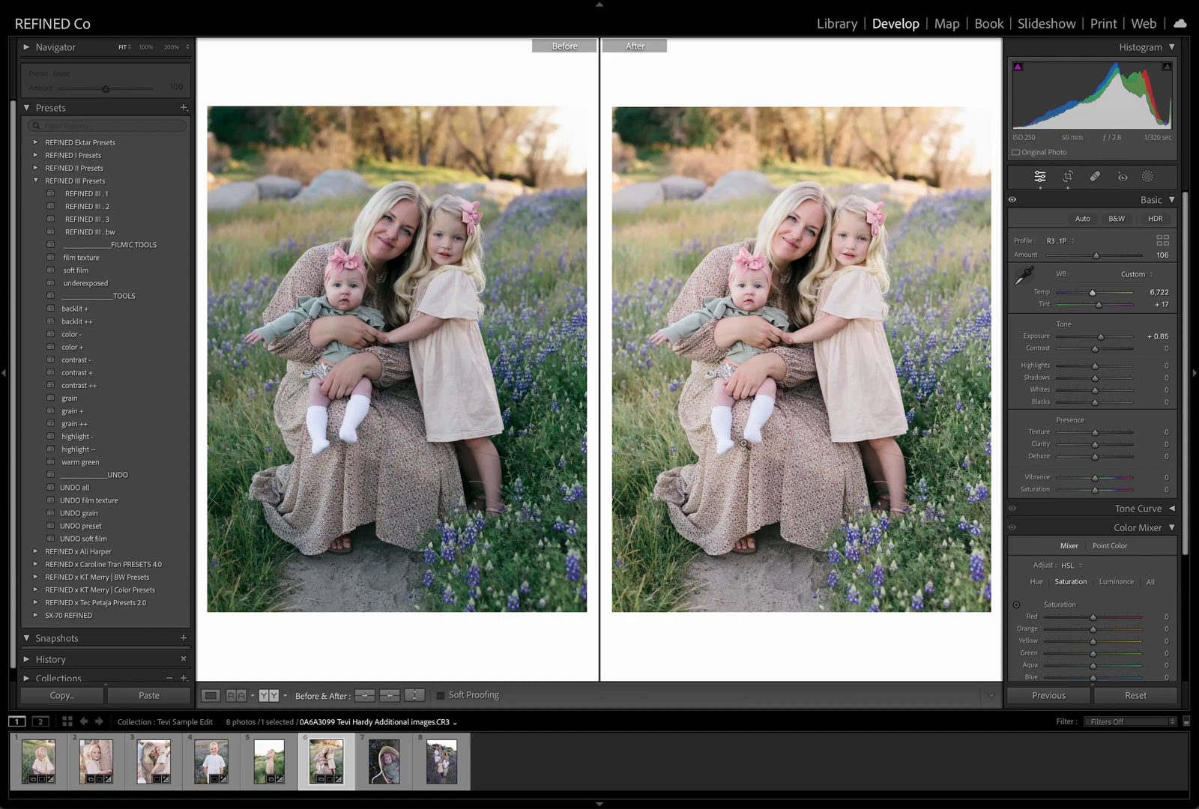
# Crop the seventh photo, the baby in the basket, to a 4 x 3 aspect and reposition the image within the crop
pyautogui.click(384, 761)
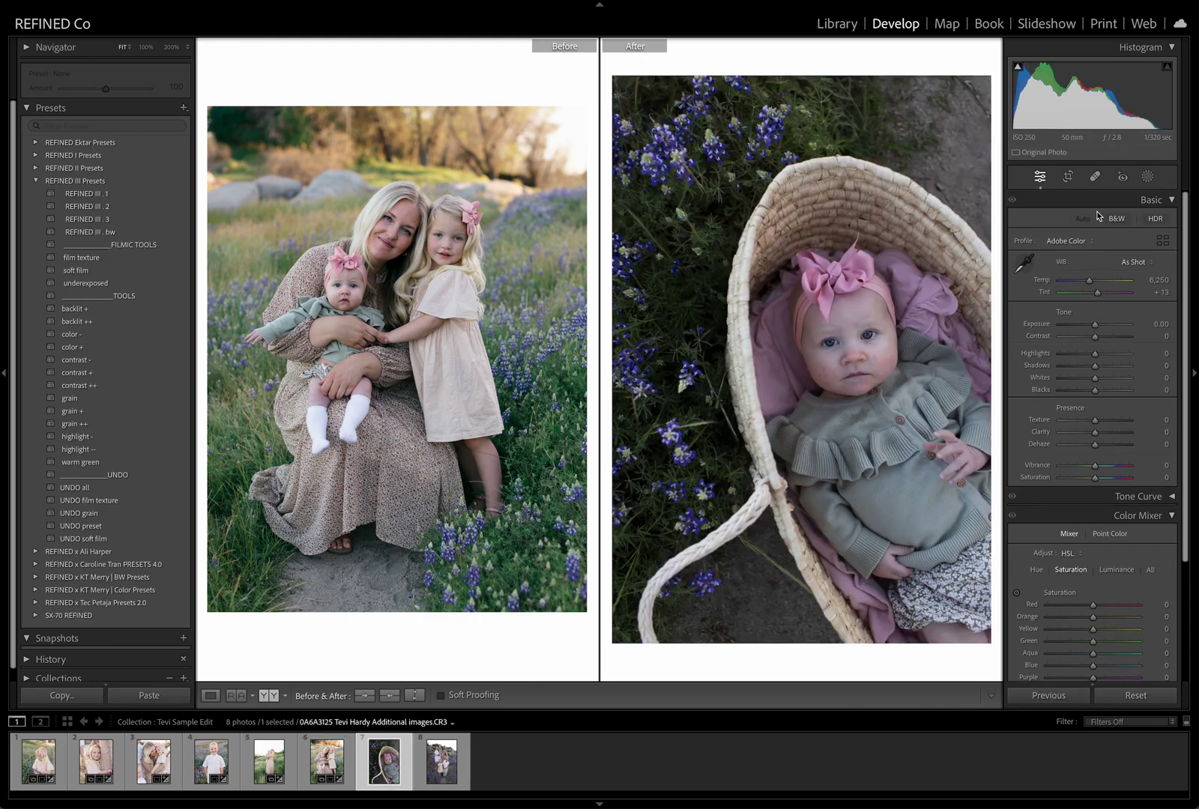
pyautogui.click(1069, 176)
pyautogui.click(1128, 224)
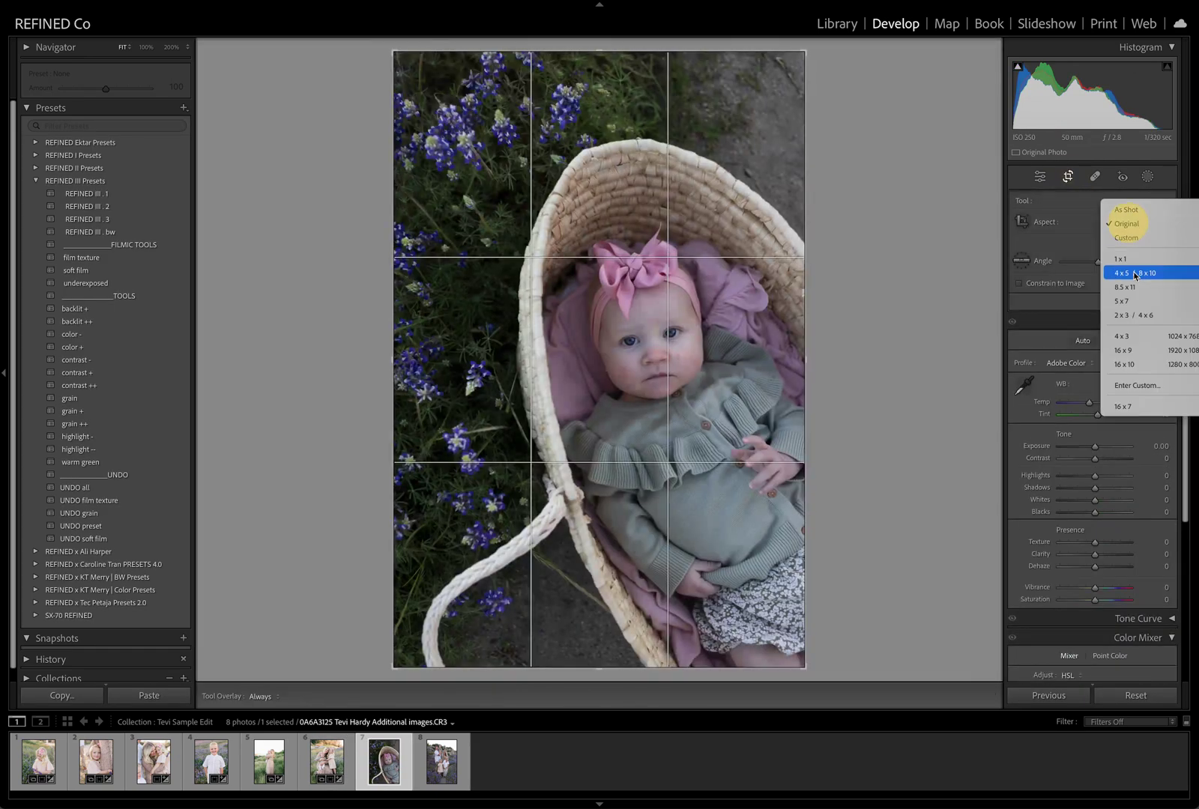
pyautogui.click(1122, 336)
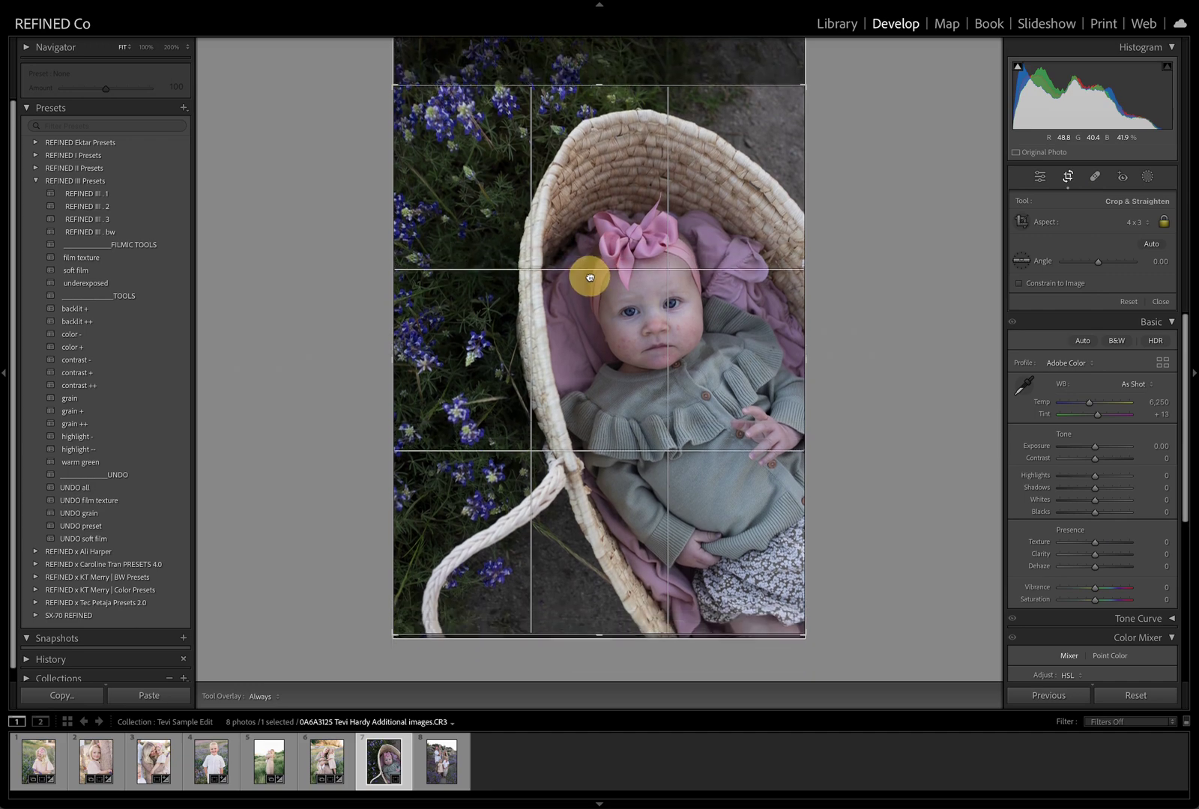
pyautogui.moveTo(590, 277); pyautogui.dragTo(584, 273)
pyautogui.press('Return')
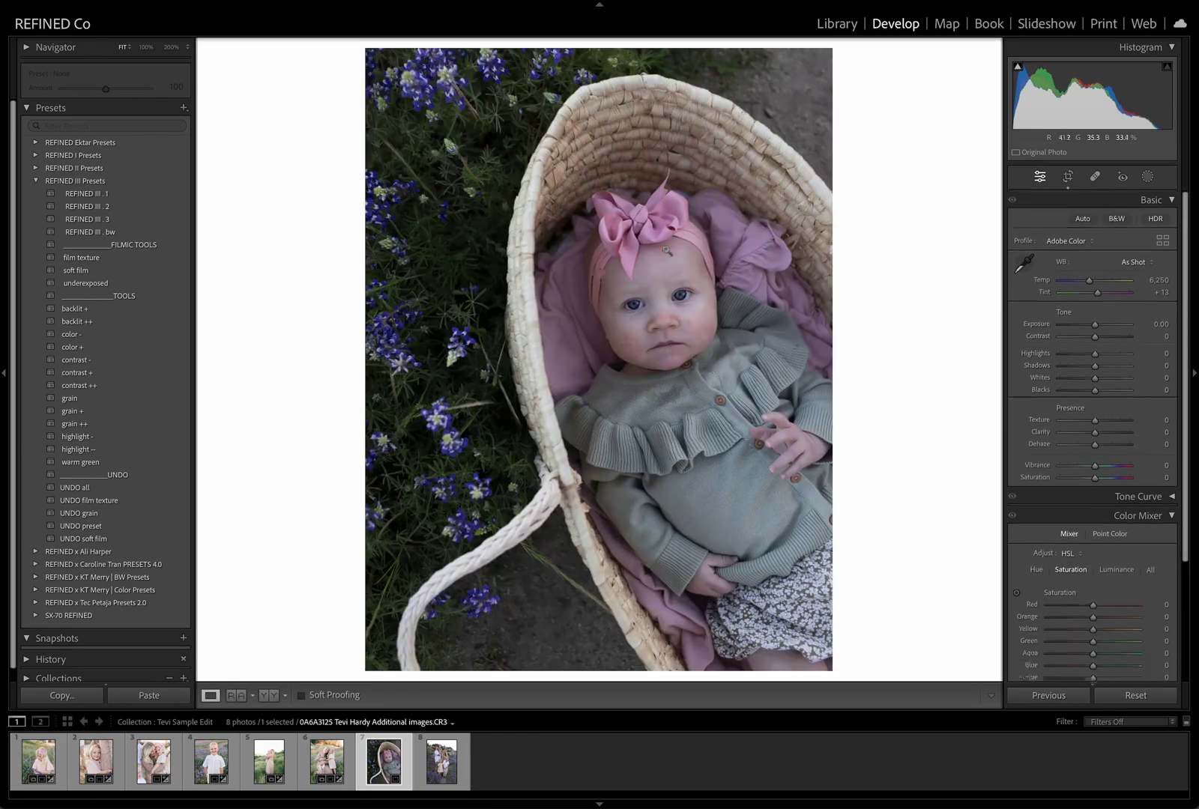
# Apply the REFINED III . 1 preset to the seventh photo with temperature 7,143 and exposure +1.10
pyautogui.click(86, 194)
pyautogui.moveTo(1091, 292); pyautogui.dragTo(1101, 338)
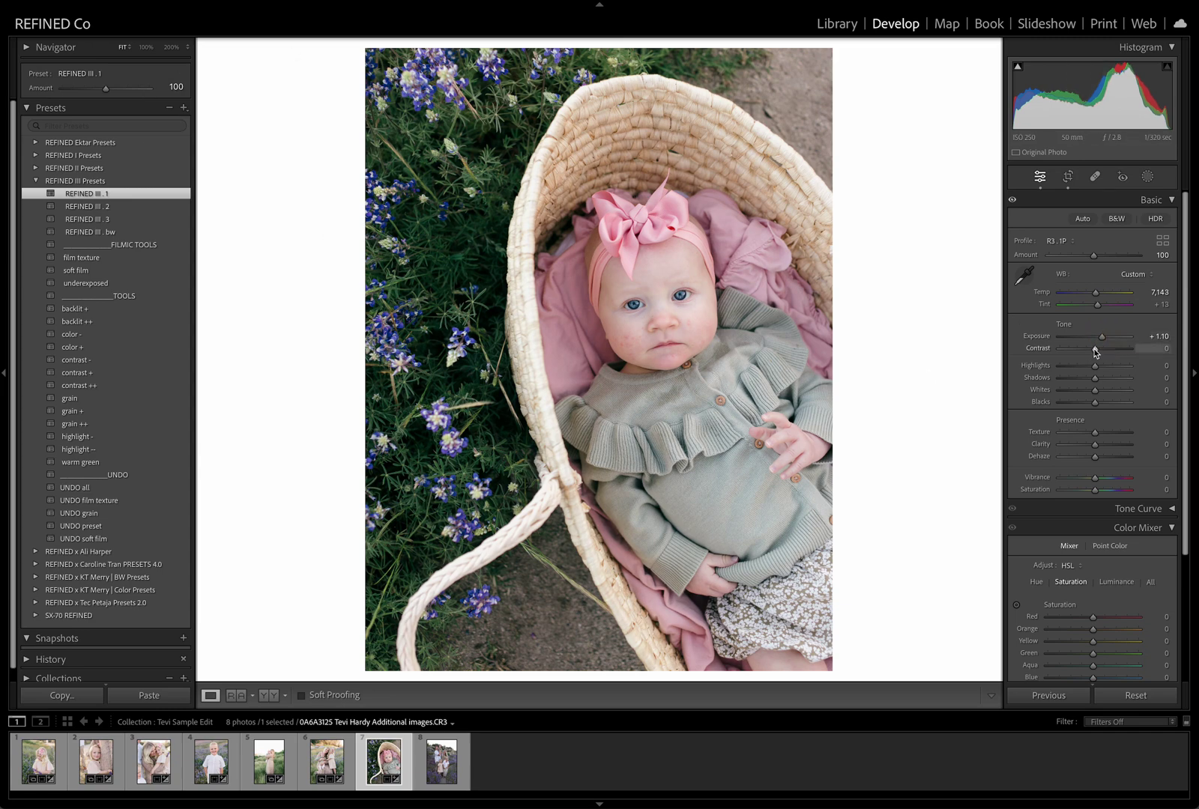
pyautogui.moveTo(1095, 348); pyautogui.dragTo(1093, 349)
# Apply the soft film preset to the seventh photo at amount 72 with blacks +9, and compare before and after side by side
pyautogui.click(78, 271)
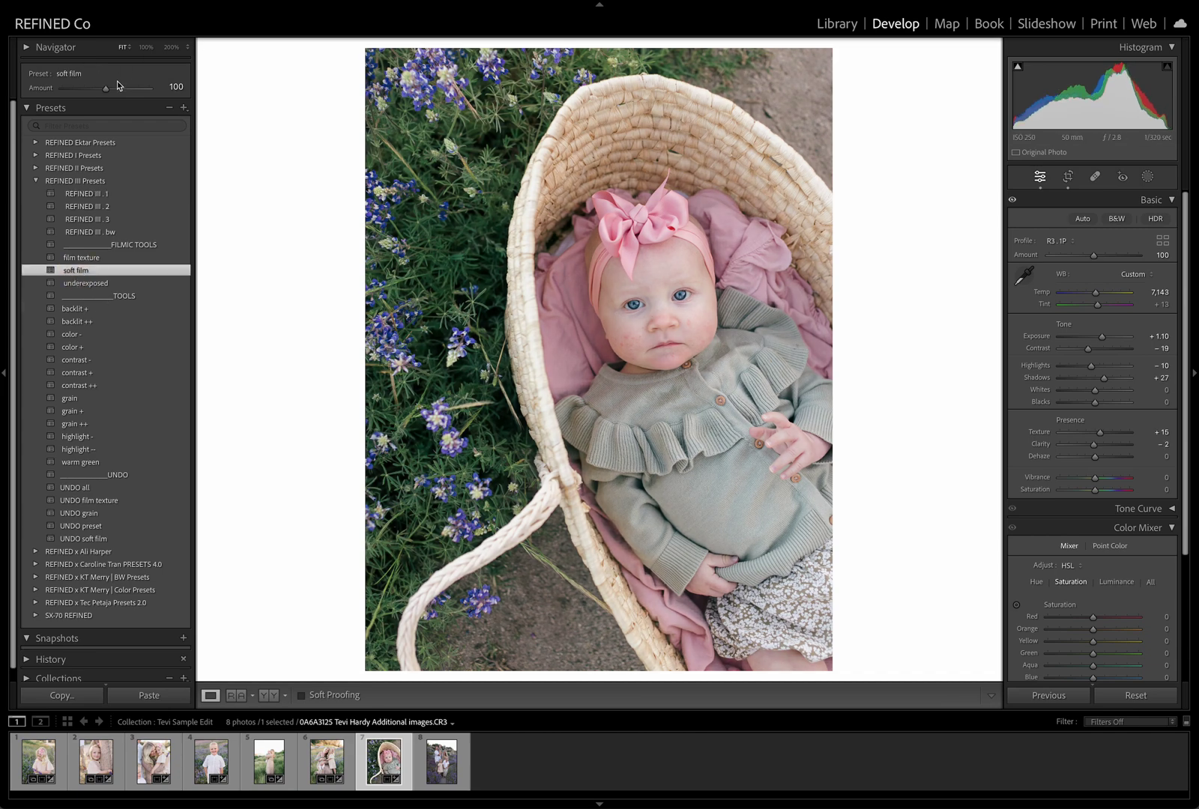
pyautogui.moveTo(106, 88); pyautogui.dragTo(93, 90)
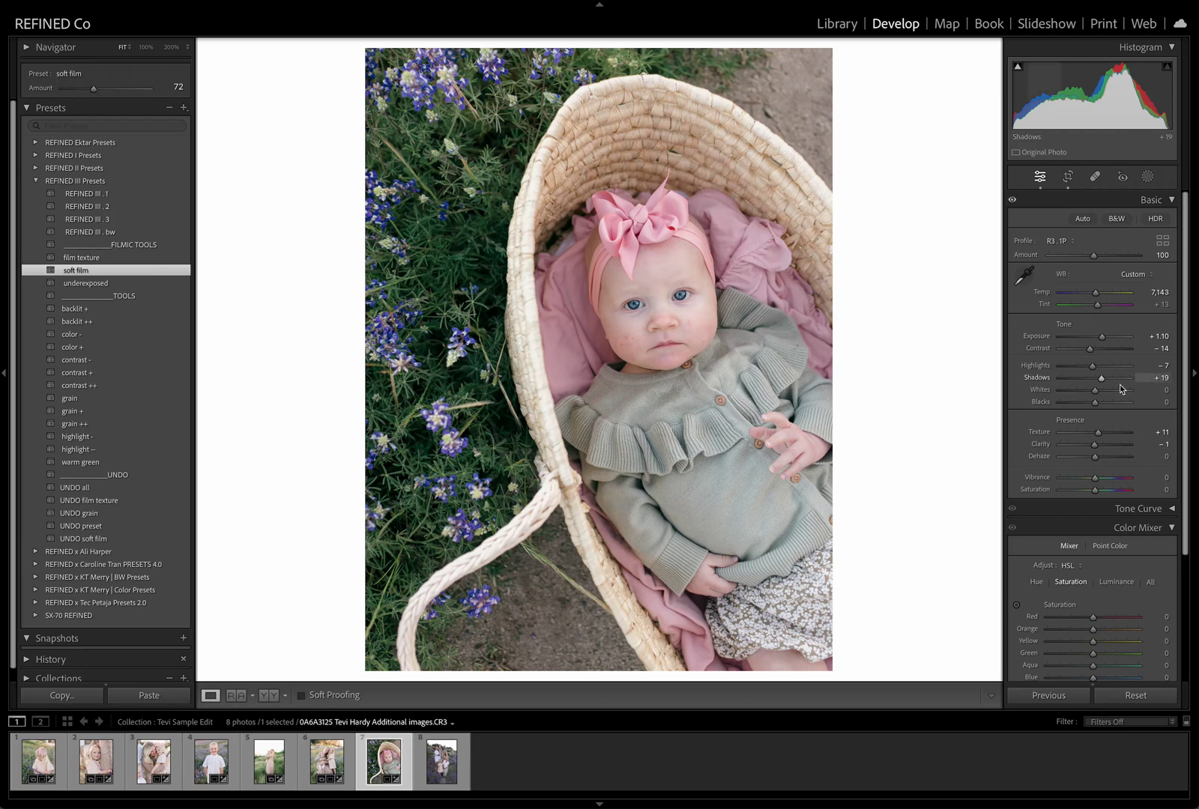
pyautogui.moveTo(1096, 403); pyautogui.dragTo(1103, 408)
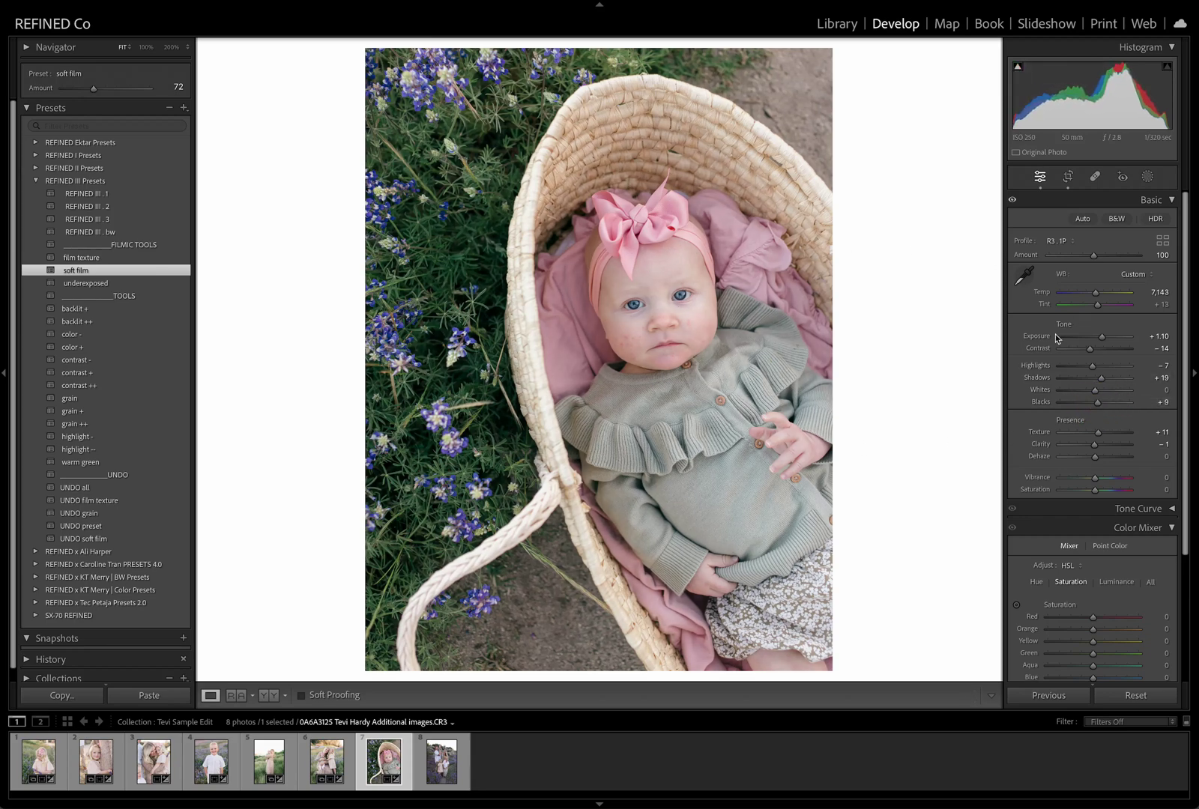
pyautogui.moveTo(1098, 307); pyautogui.dragTo(1095, 297)
pyautogui.click(269, 696)
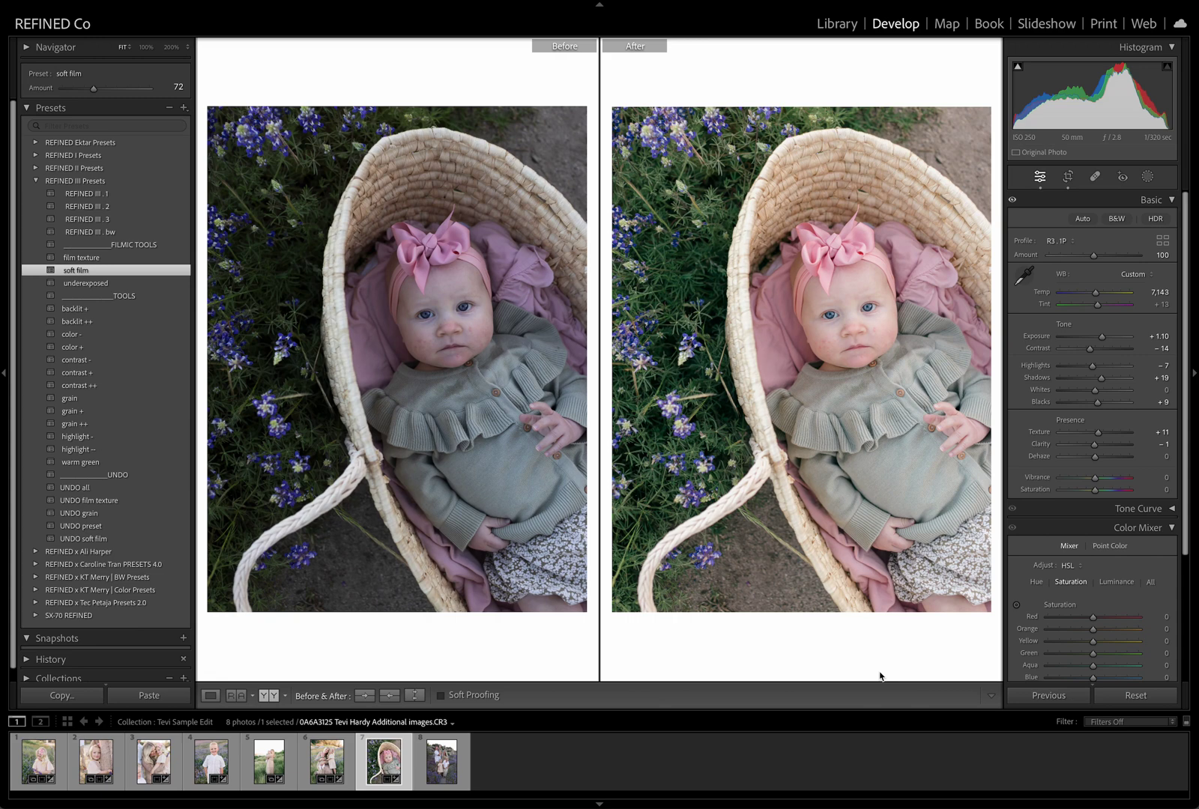
# Crop the eighth photo, the whole family among the flowers, to a 4 x 3 aspect and reposition the image within the crop
pyautogui.press('Right')
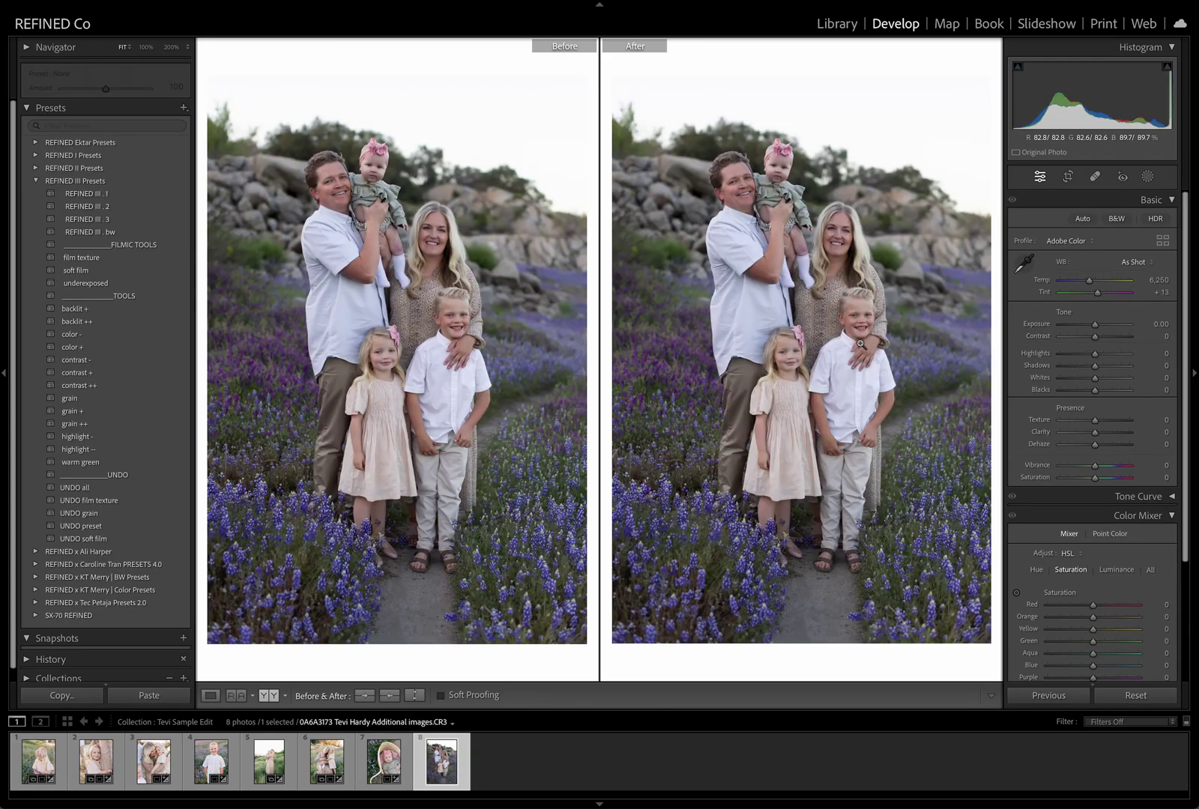
pyautogui.click(1069, 176)
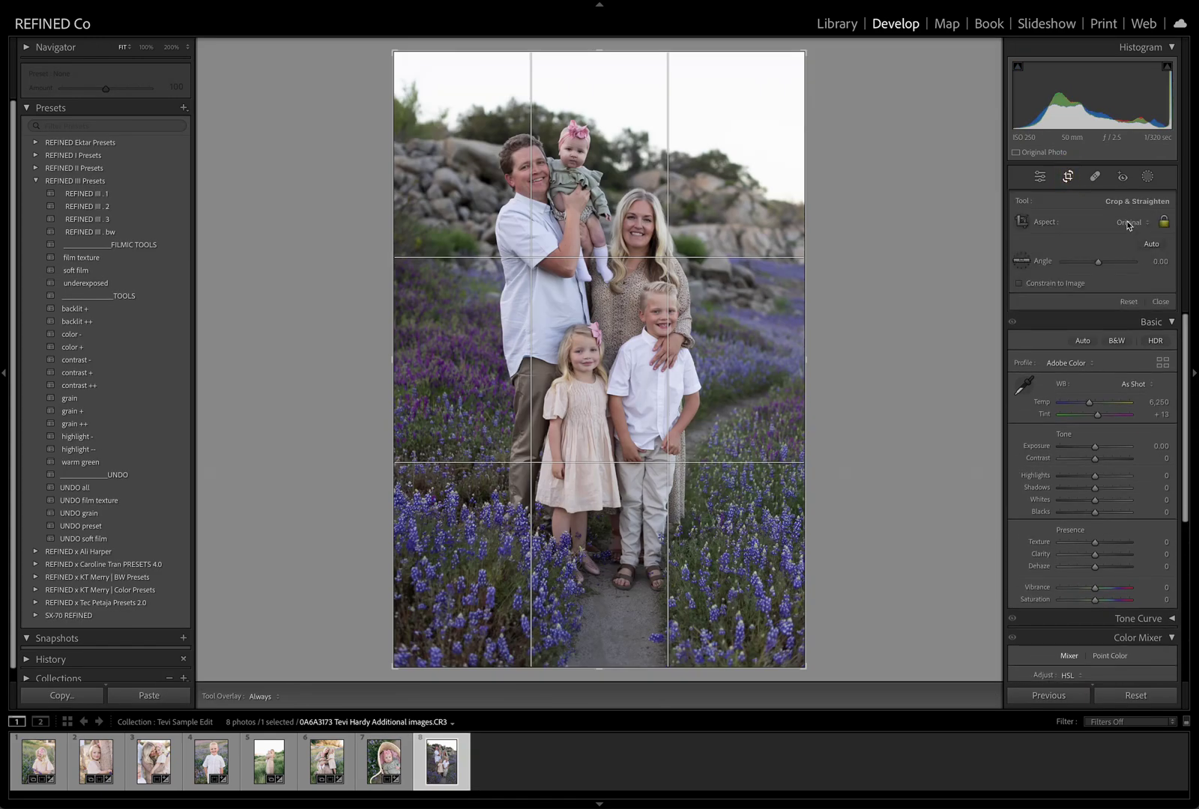
pyautogui.click(1132, 222)
pyautogui.click(1122, 336)
pyautogui.moveTo(592, 313); pyautogui.dragTo(592, 327)
pyautogui.press('Return')
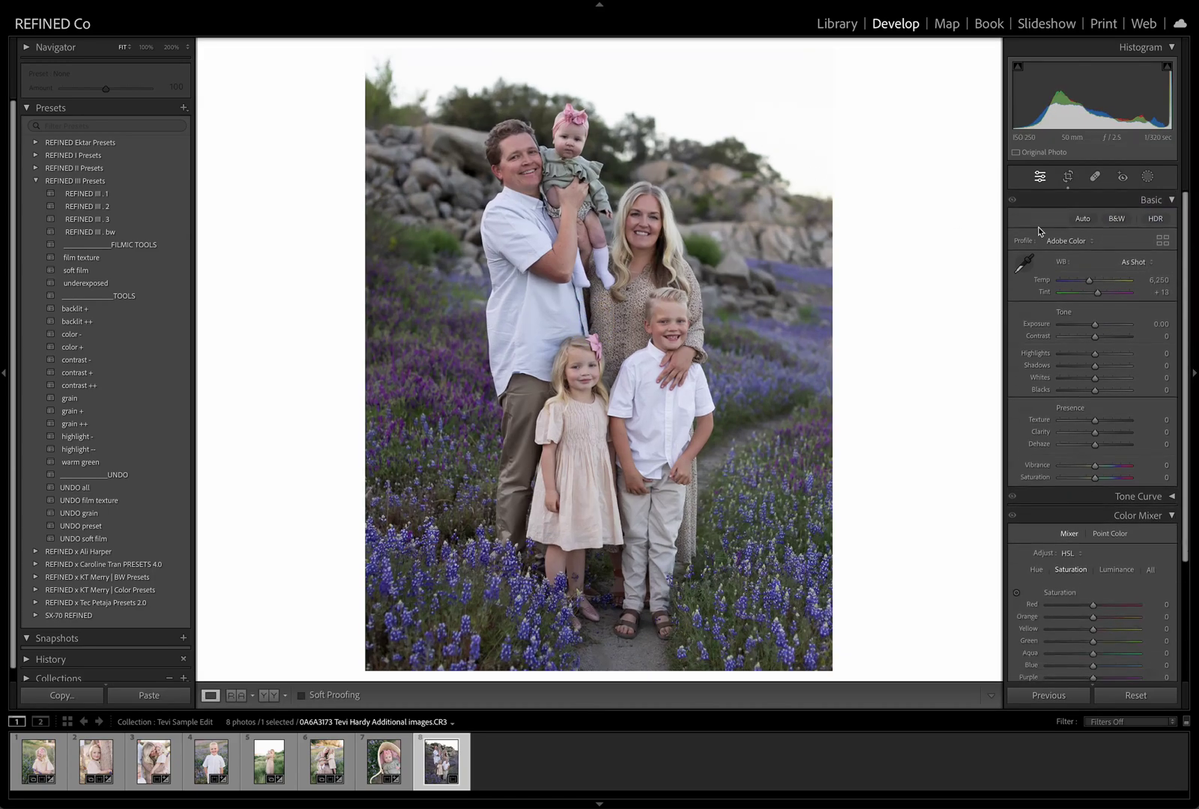
# Apply Auto white balance and the REFINED III . 1 preset to the eighth photo, with exposure +0.90, temperature 7,047 and highlights -31
pyautogui.click(1133, 262)
pyautogui.click(1132, 278)
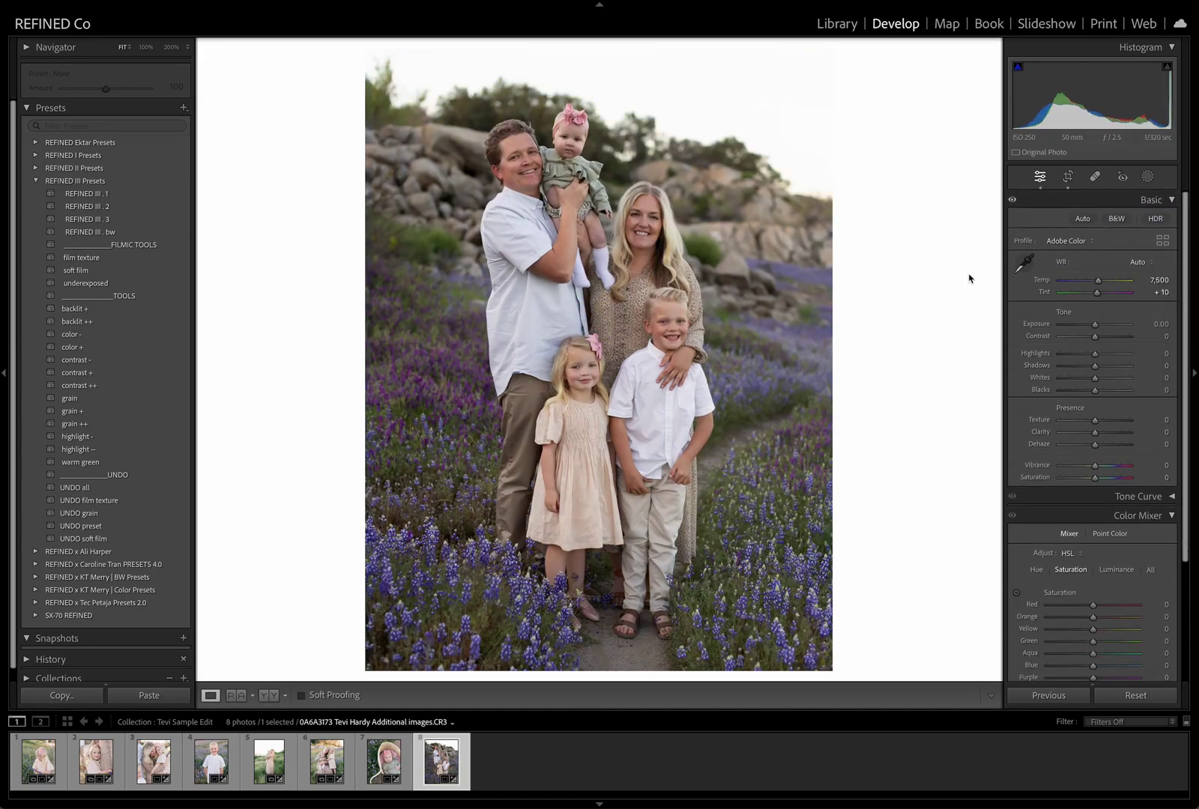
pyautogui.click(84, 194)
pyautogui.moveTo(1095, 336); pyautogui.dragTo(1094, 296)
pyautogui.moveTo(1095, 368); pyautogui.dragTo(1083, 369)
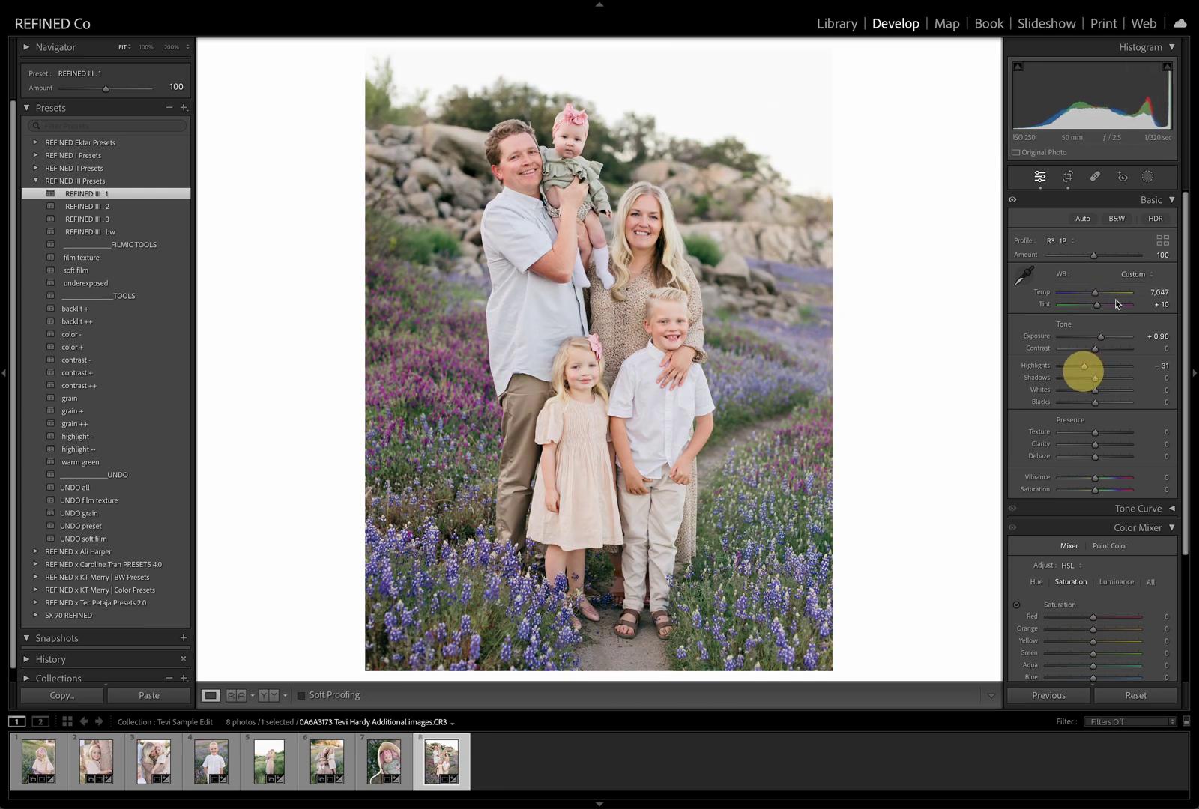
# Try a stronger highlights reduction on the eighth photo and undo it
pyautogui.scroll(-5, 1088, 473)
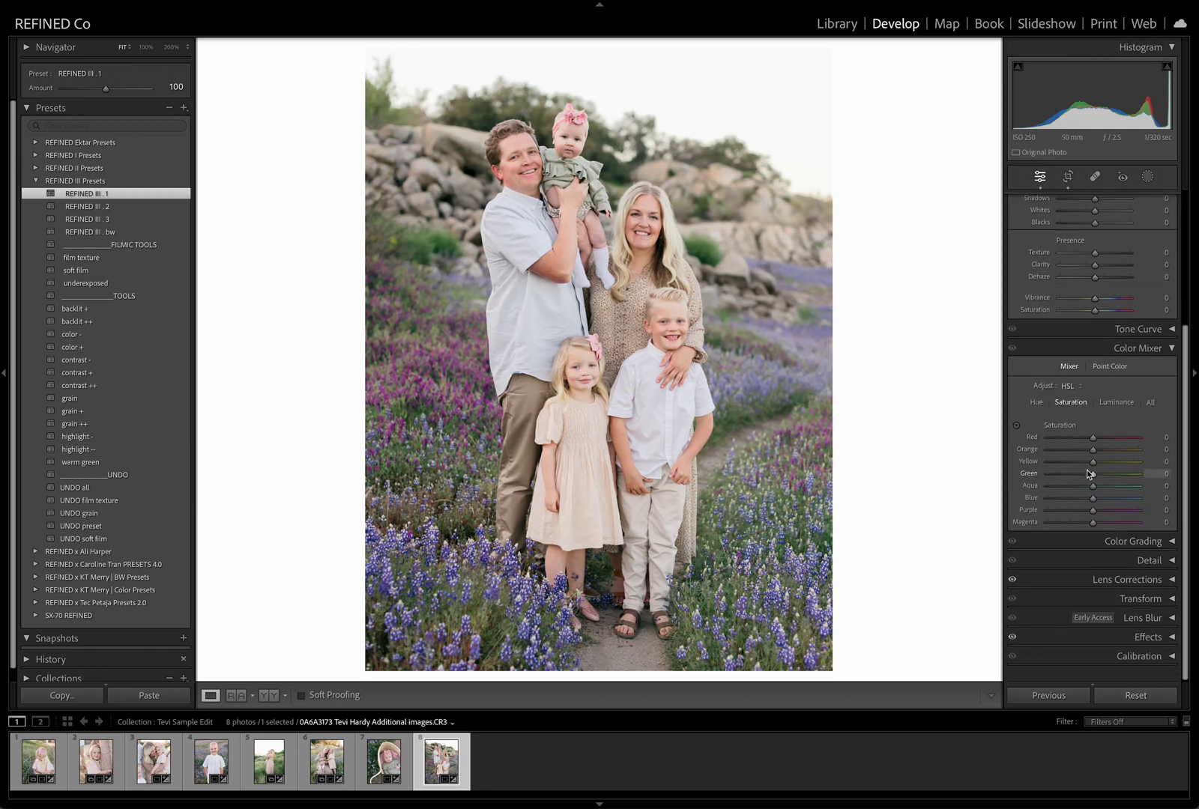
pyautogui.scroll(5, 1079, 420)
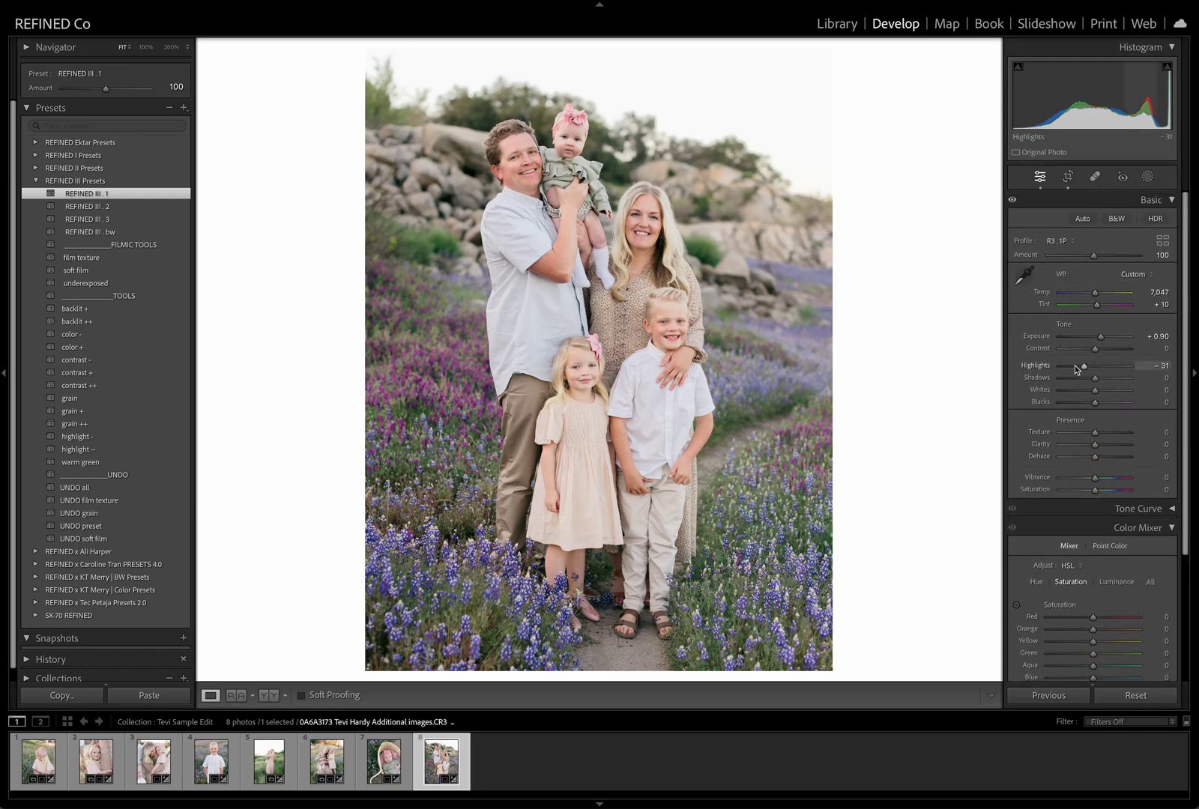
pyautogui.moveTo(1062, 370); pyautogui.dragTo(1049, 371)
pyautogui.hotkey('ctrl', 'z')
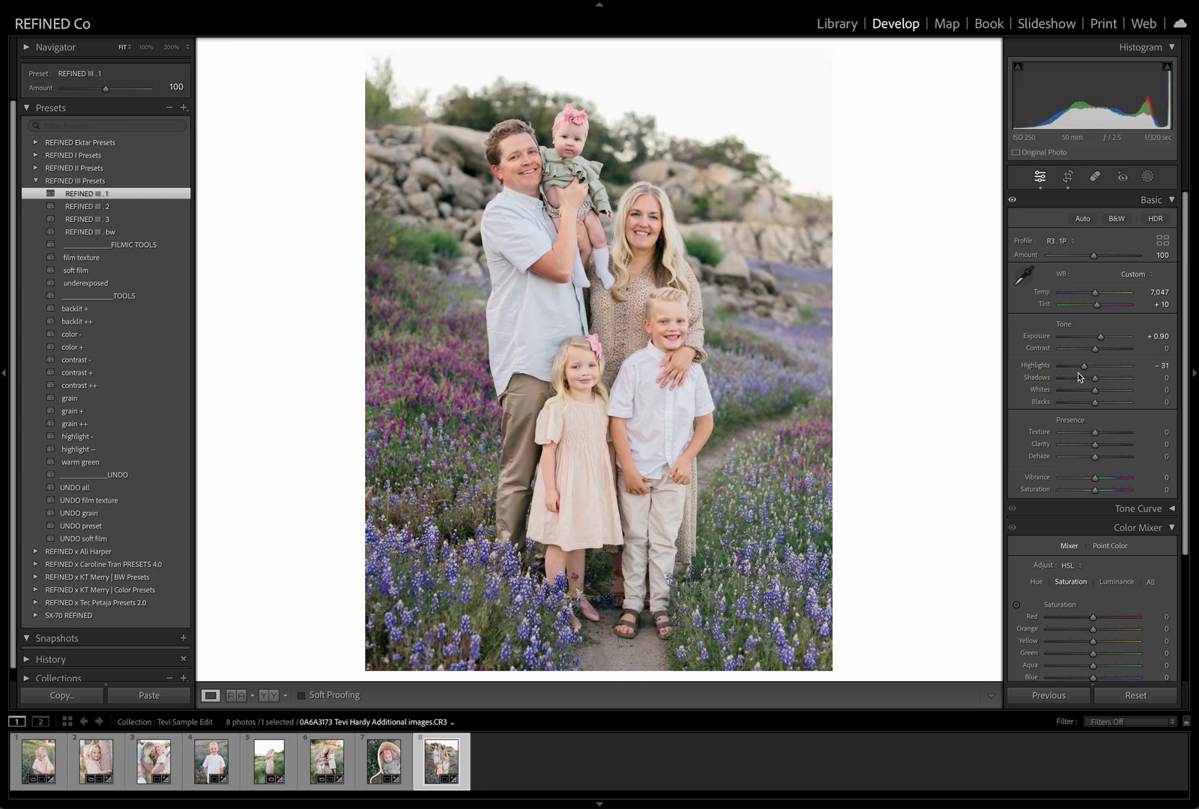
# Set the eighth photo to temperature 7,095 and tint +9, and apply the soft film preset at amount 25 with contrast +1 and exposure +0.85
pyautogui.moveTo(1084, 367); pyautogui.dragTo(1084, 366)
pyautogui.moveTo(1095, 308); pyautogui.dragTo(1095, 294)
pyautogui.click(81, 271)
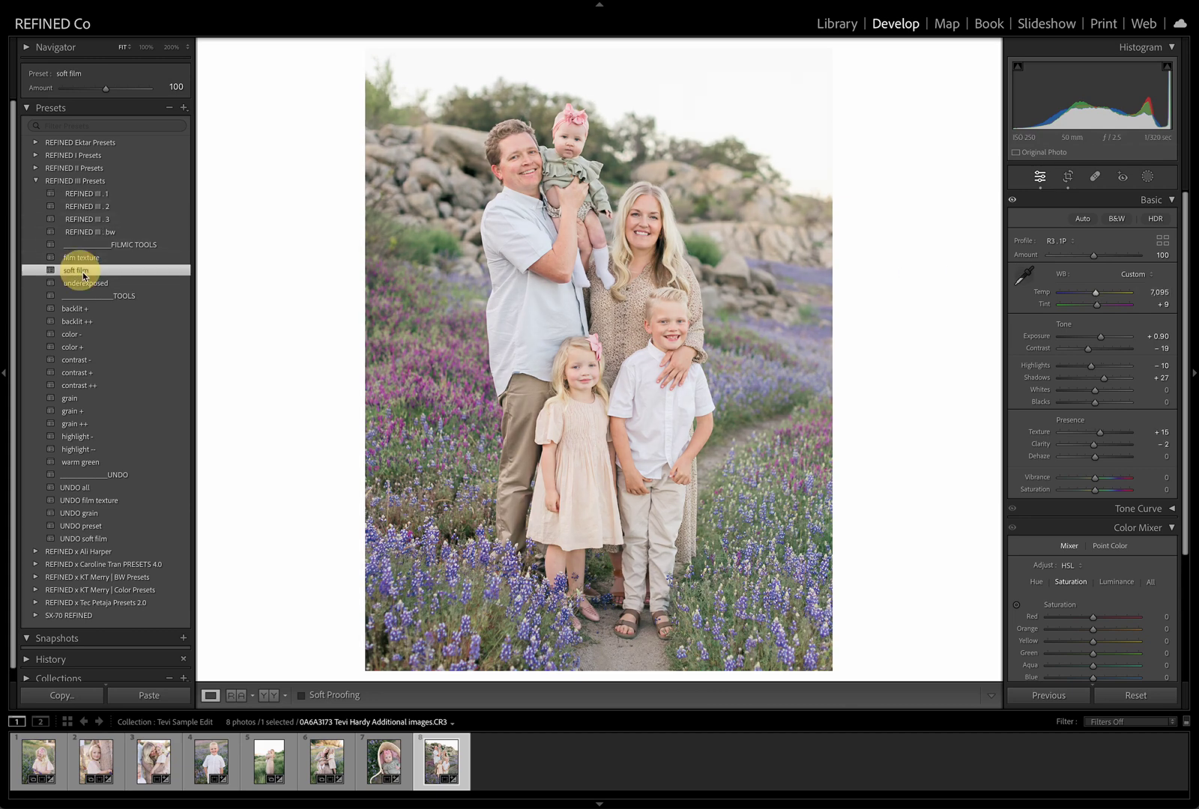
pyautogui.moveTo(109, 90); pyautogui.dragTo(73, 92)
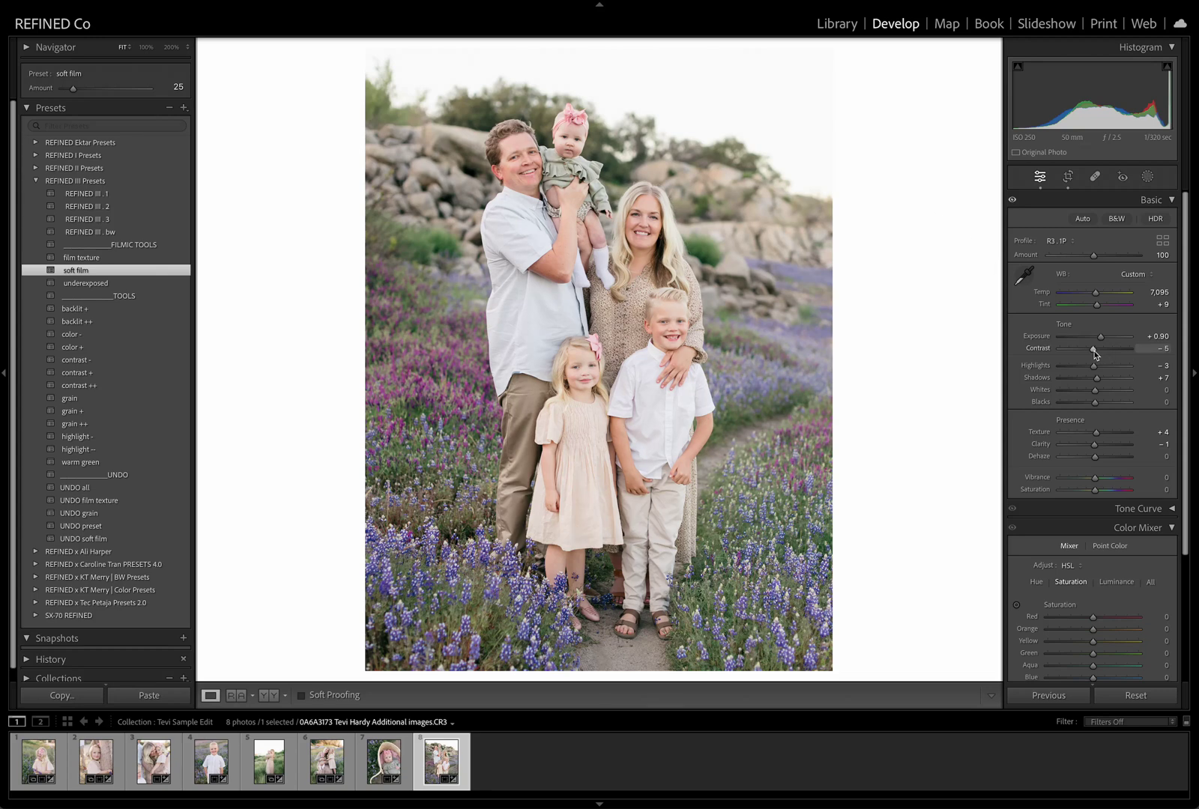
pyautogui.moveTo(1095, 355); pyautogui.dragTo(1100, 338)
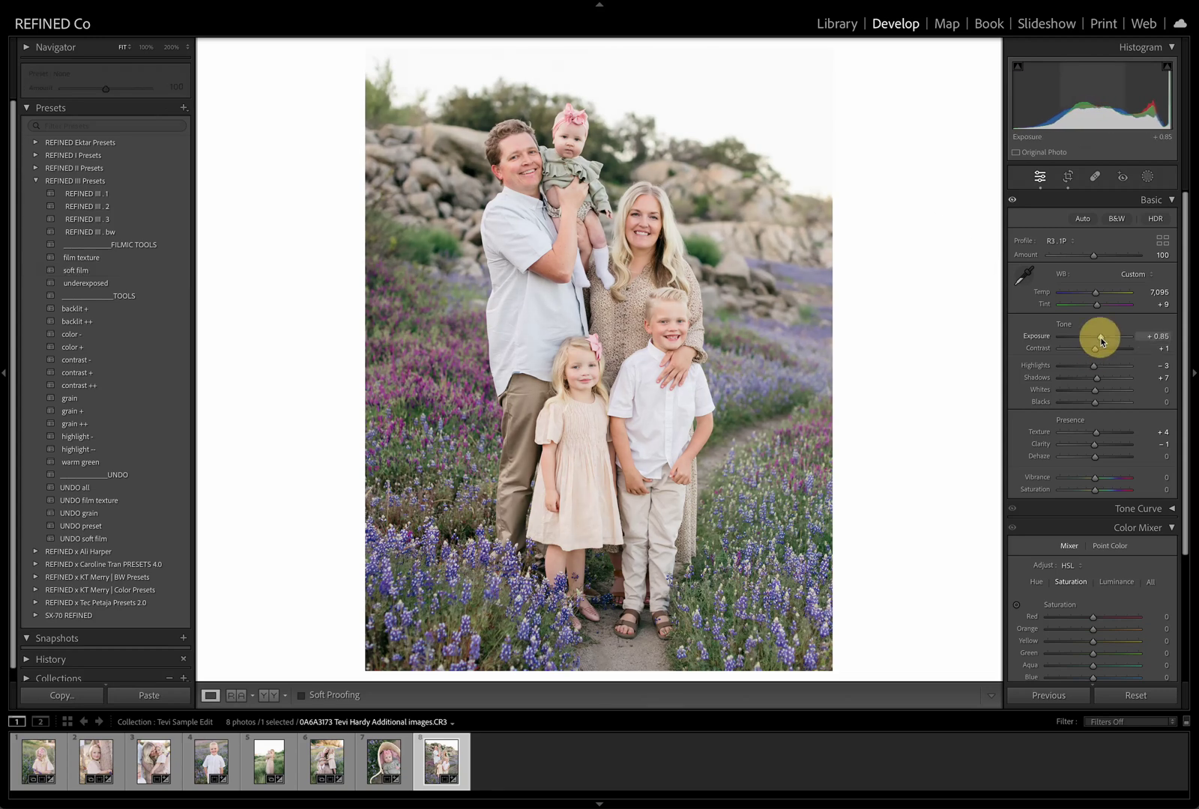
# Compare the eighth photo before and after side by side and set its temperature to 7,011
pyautogui.click(273, 697)
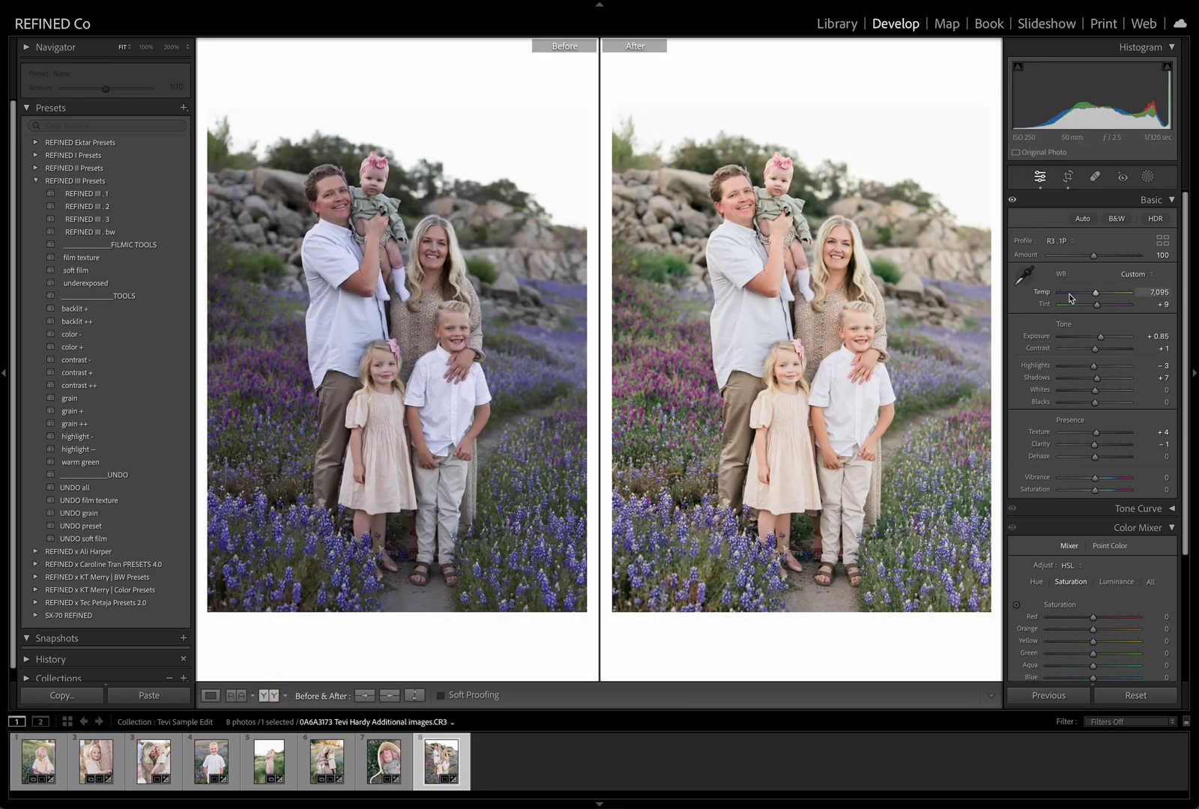
pyautogui.moveTo(1097, 295); pyautogui.dragTo(1095, 296)
# Select all eight photos and show them together in the Library's Survey view
pyautogui.keyDown('shift'); pyautogui.click(32, 776); pyautogui.keyUp('shift')
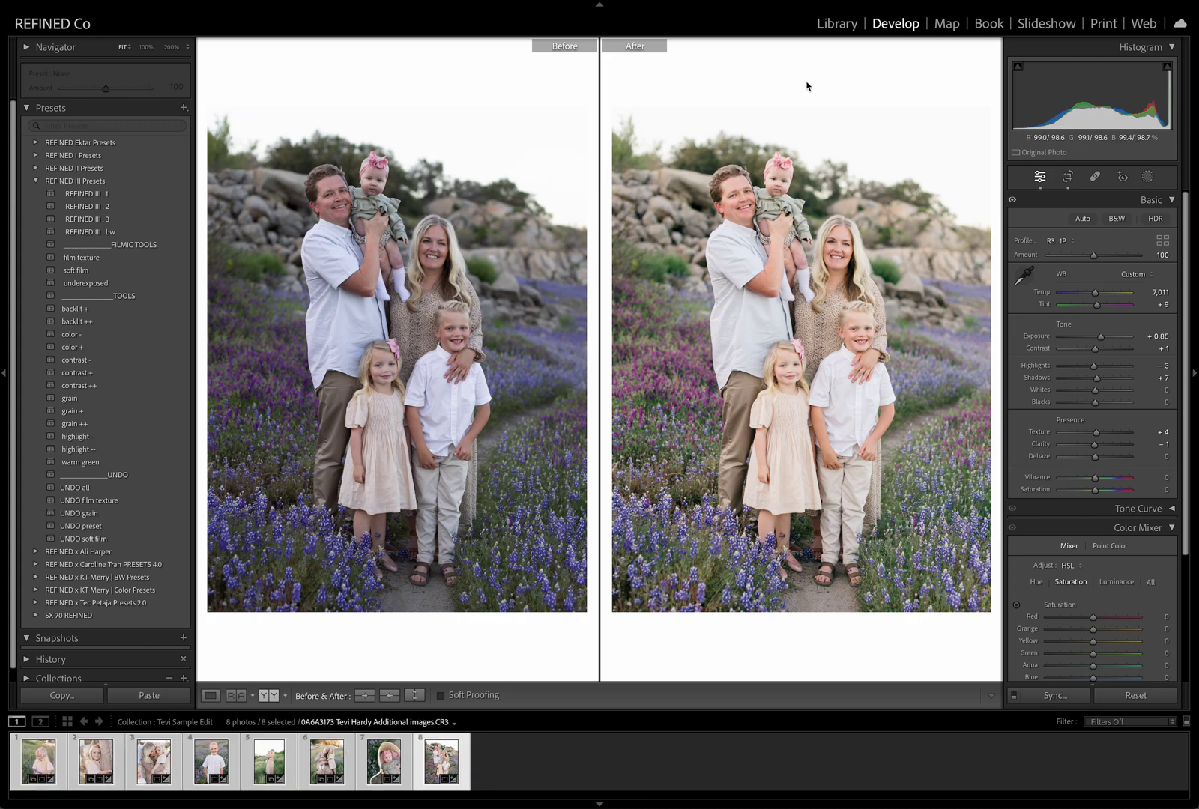
pyautogui.click(837, 23)
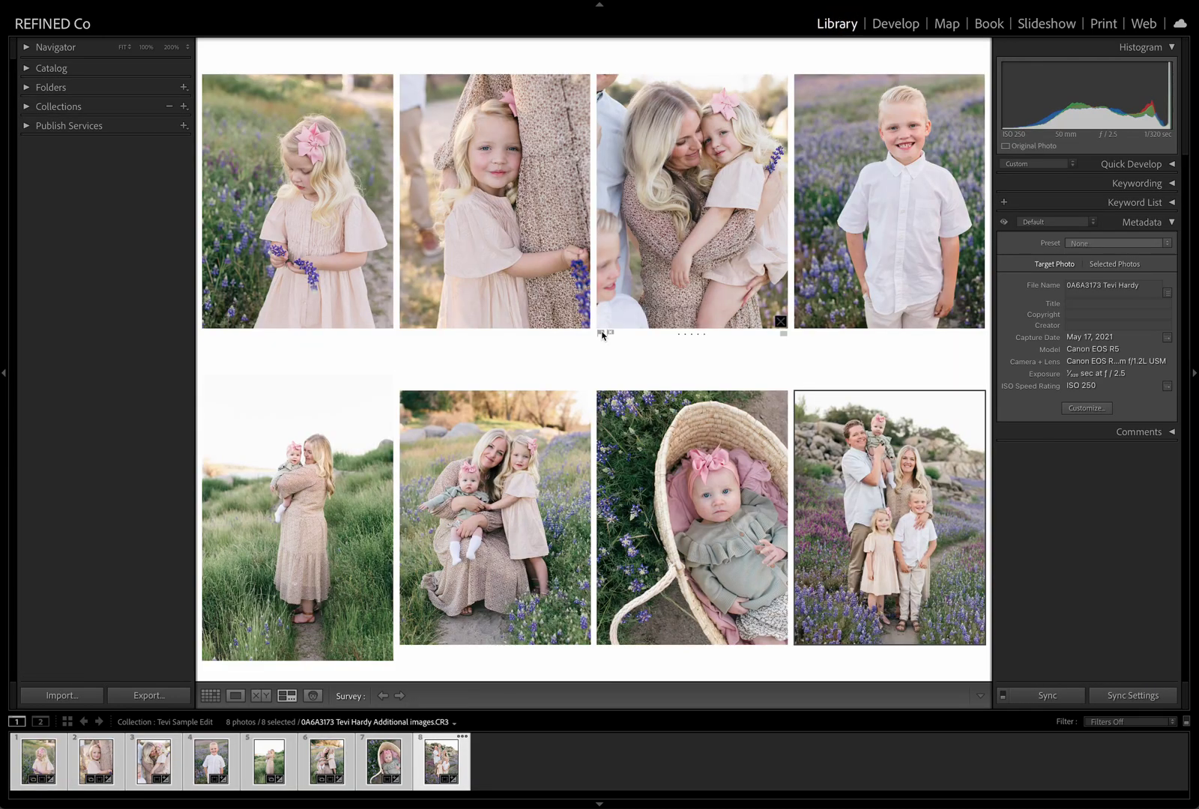